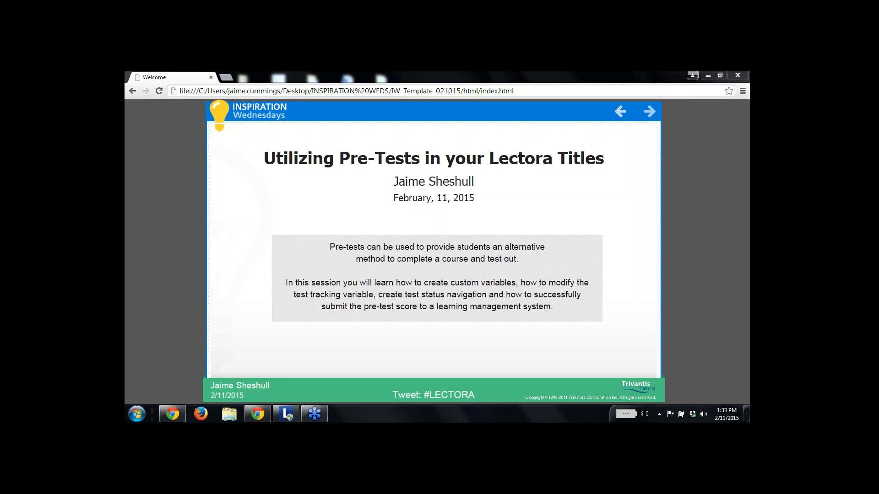
Read through the presentation pages on variables, conditional actions and action groups up to Benefits of Pre-Tests, including the AICC_Student_Name certificate example.
click(650, 112)
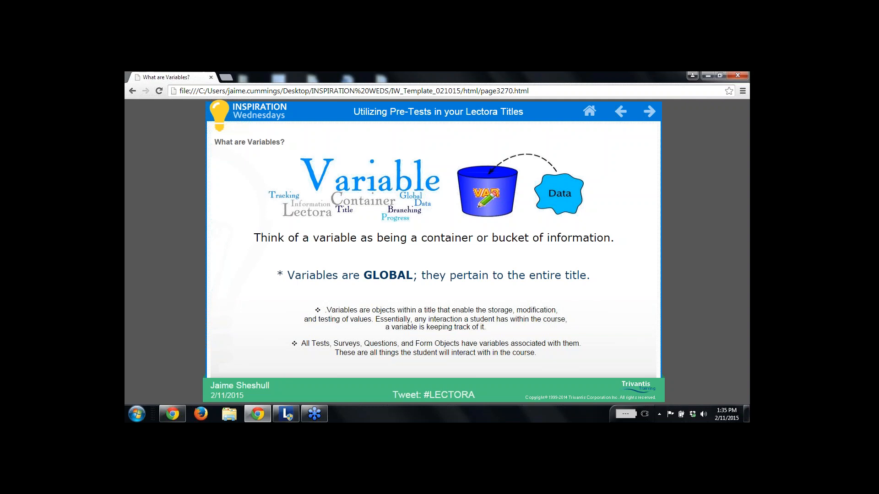
click(650, 112)
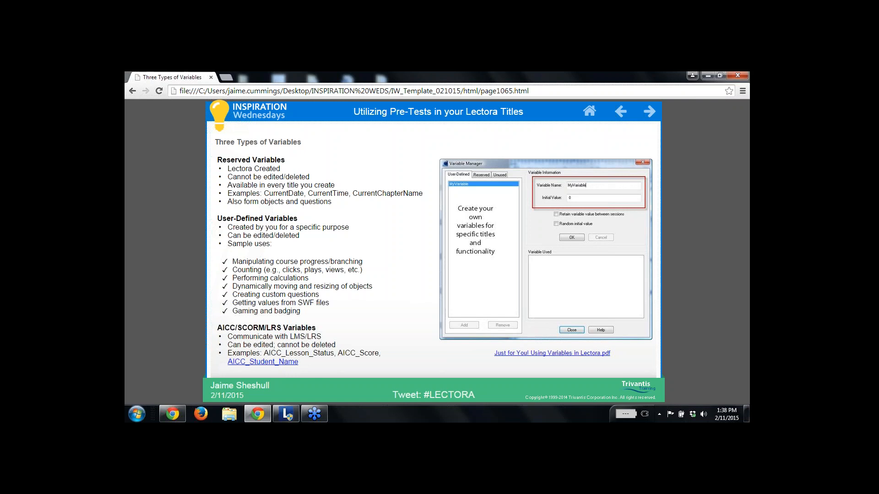
click(263, 363)
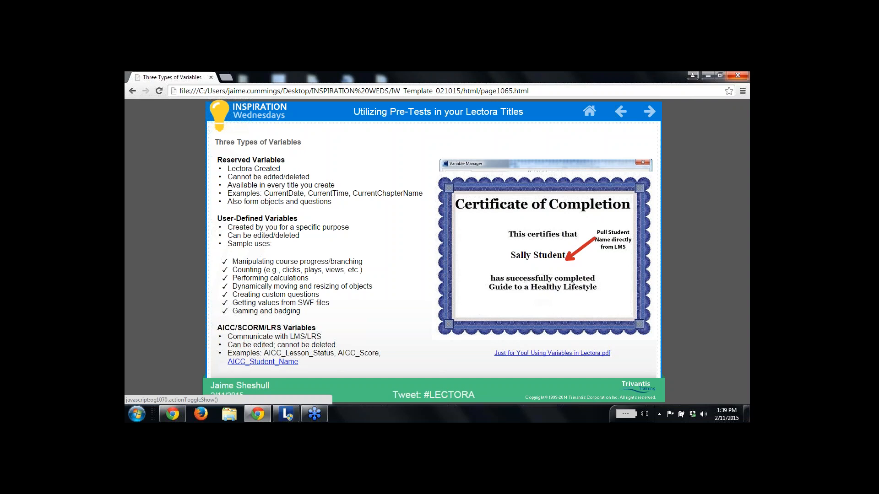
click(650, 112)
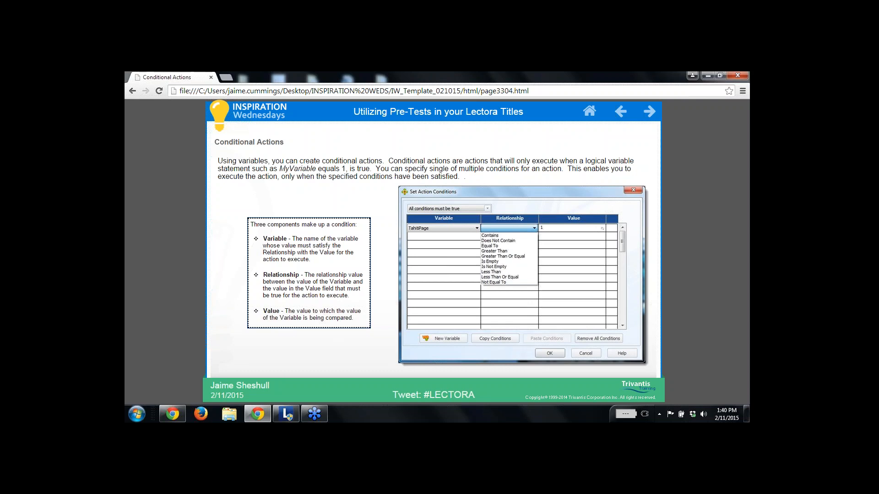
click(650, 112)
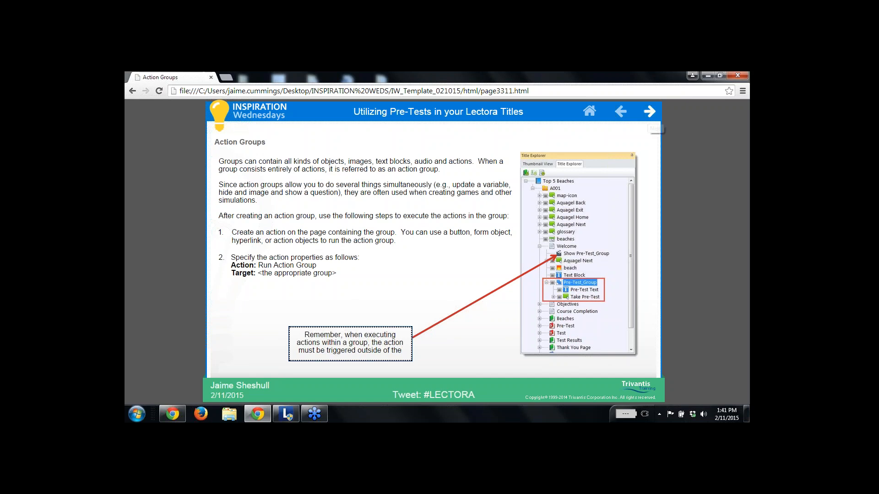
click(650, 113)
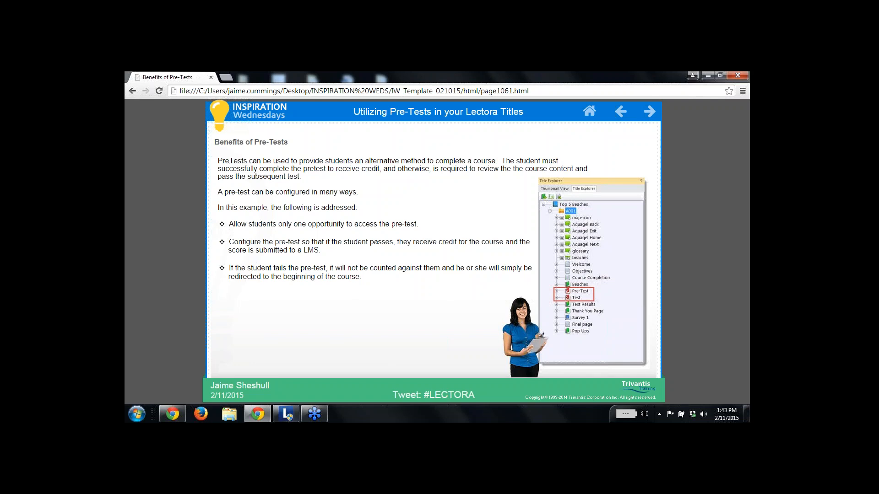
Switch to Lectora and examine the Top 5 Beaches title's pages, Beaches chapter, Pre-Test, Test and Test Results chapter, ending on the Welcome page.
click(286, 413)
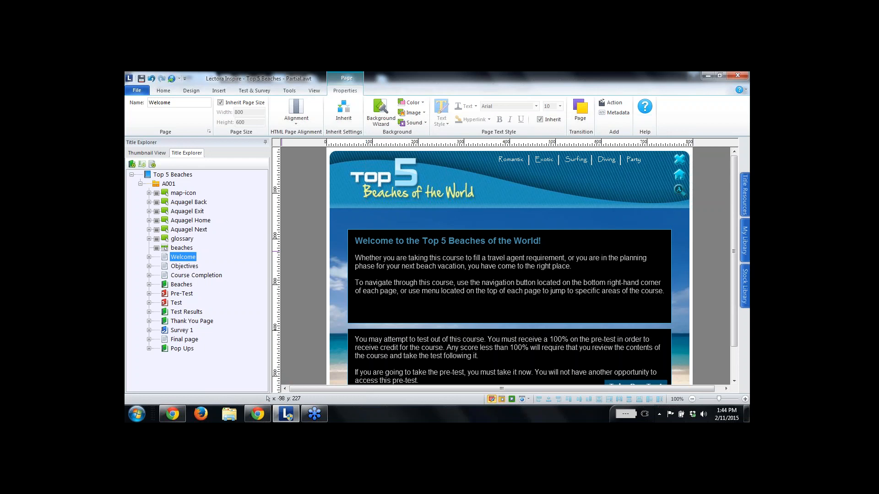
click(185, 266)
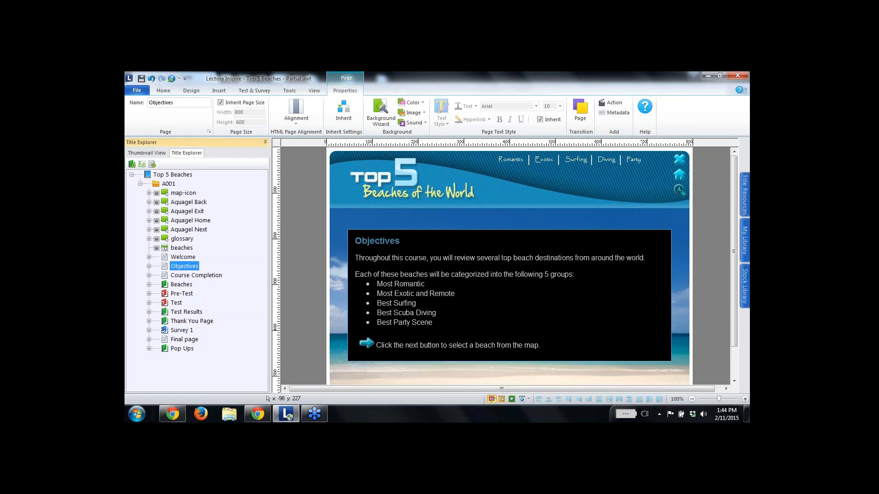
click(195, 275)
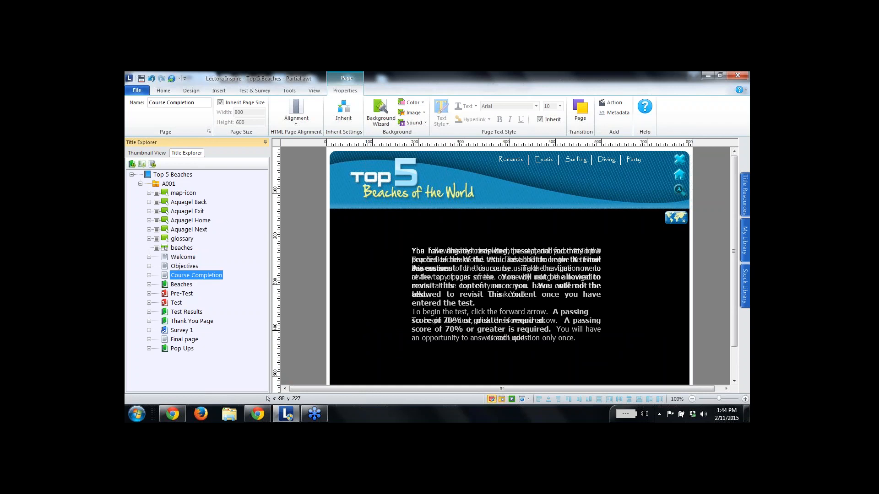
click(150, 284)
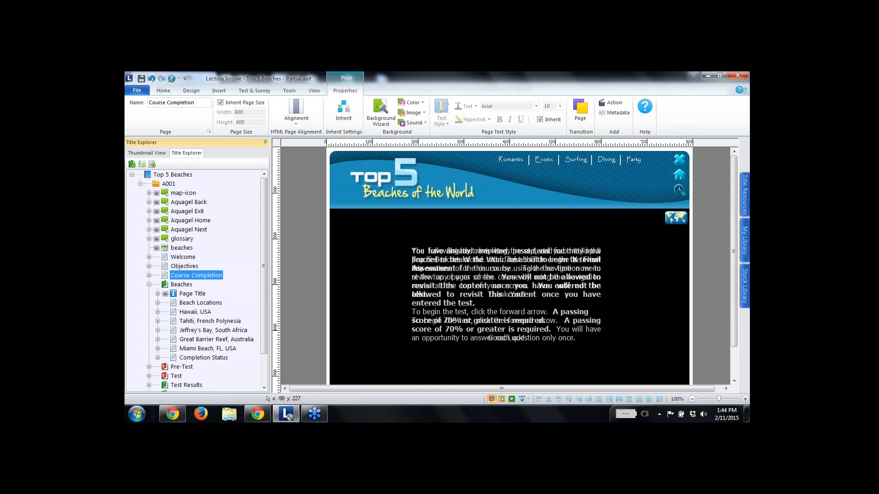
click(149, 284)
click(182, 294)
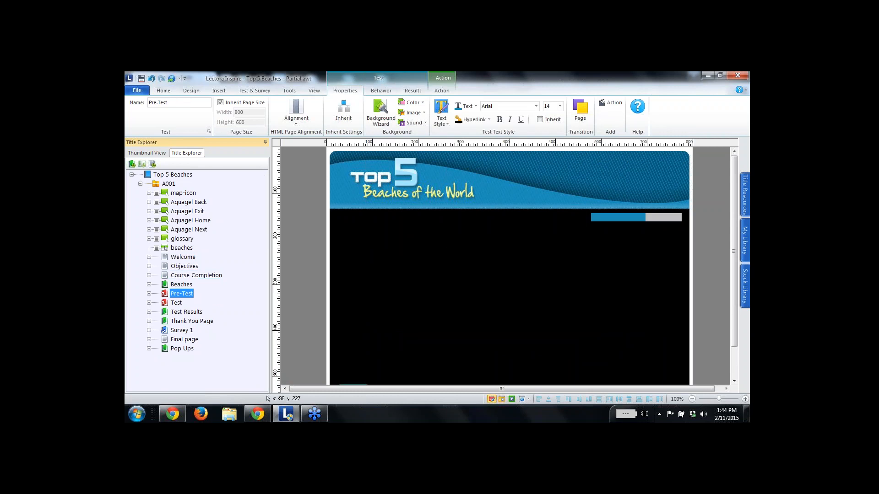
click(176, 303)
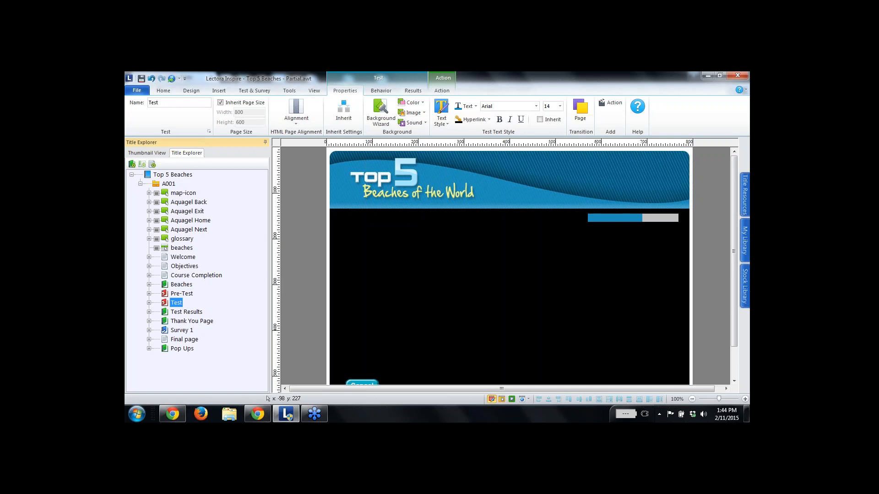
click(149, 312)
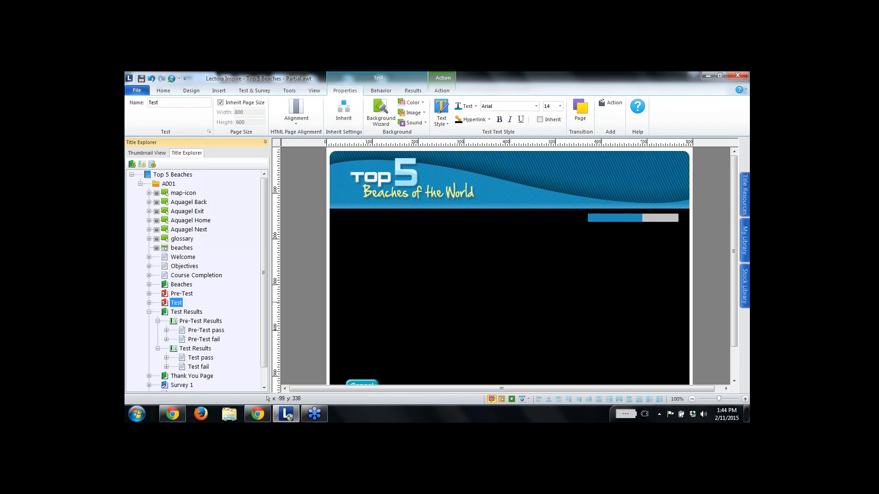
click(149, 312)
click(183, 258)
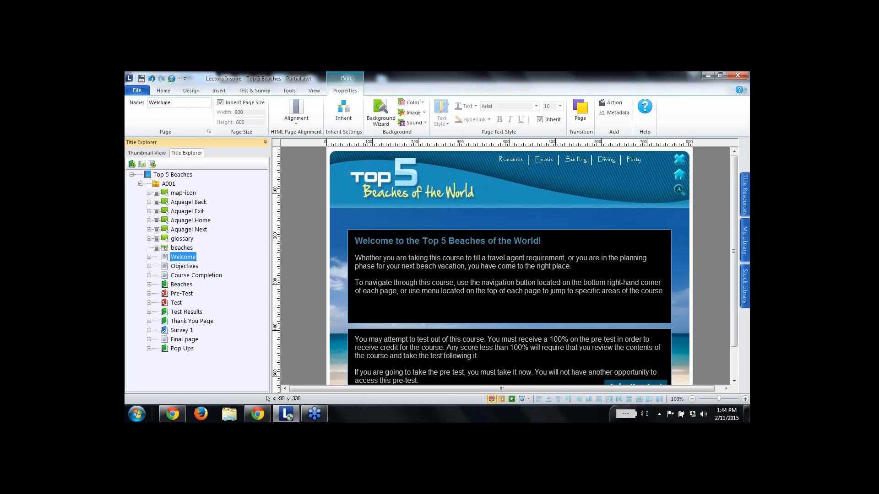
Switch to the Chrome presentation and read the Pre-Tests page for the CourseAccess variable's properties.
click(258, 414)
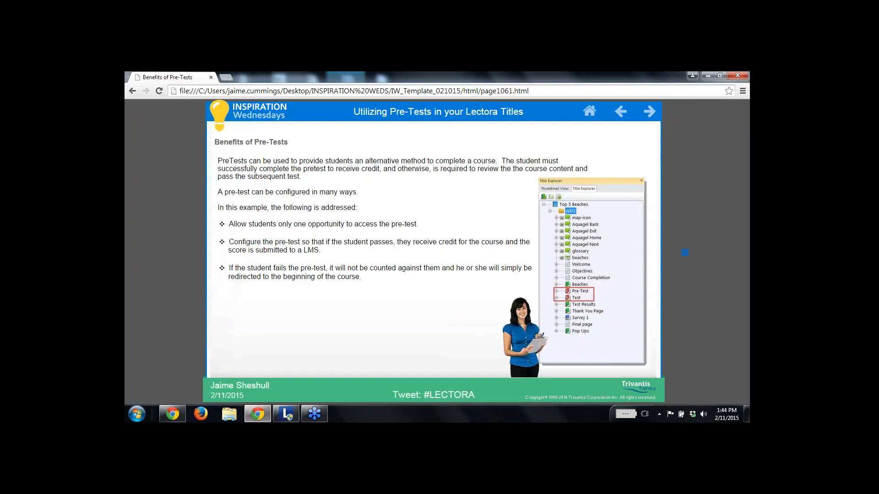
click(650, 111)
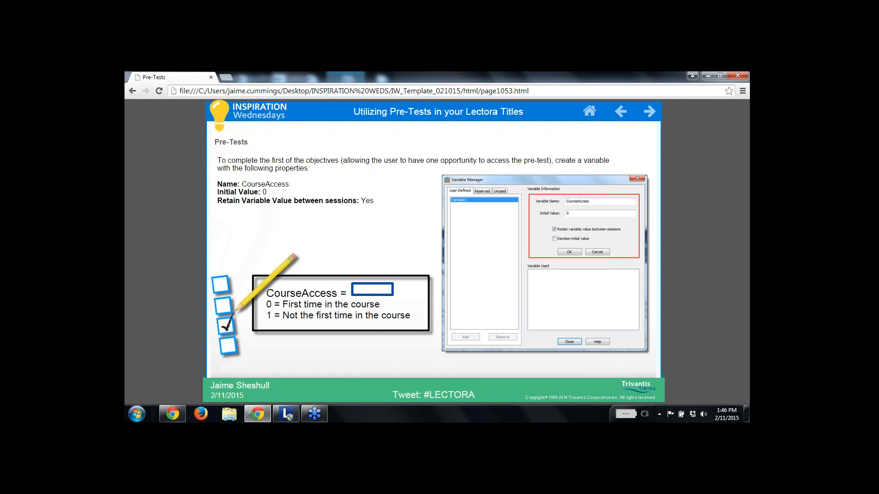
Switch to Lectora and add a user-defined variable named CourseAccess with initial value 0 that retains its value between sessions.
click(286, 414)
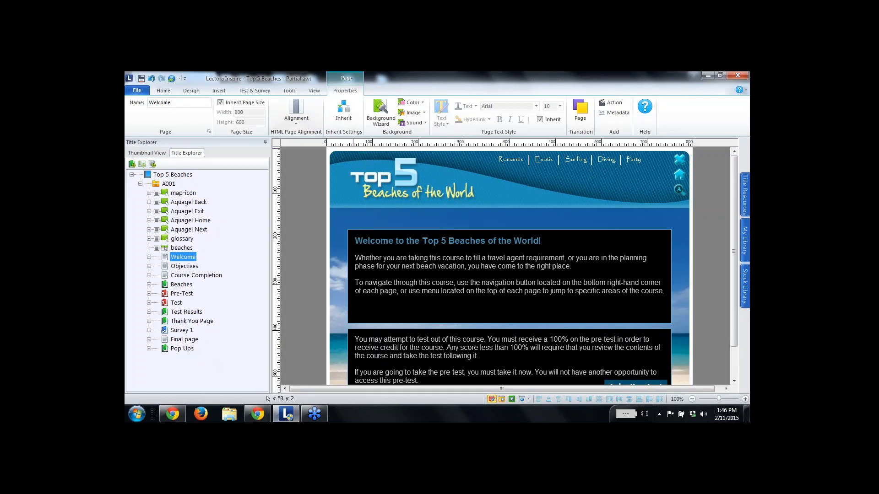
click(289, 90)
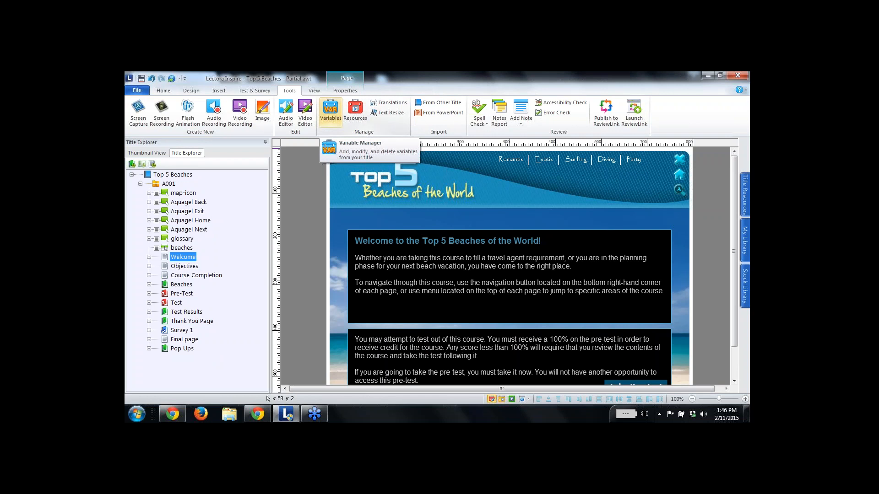
click(330, 112)
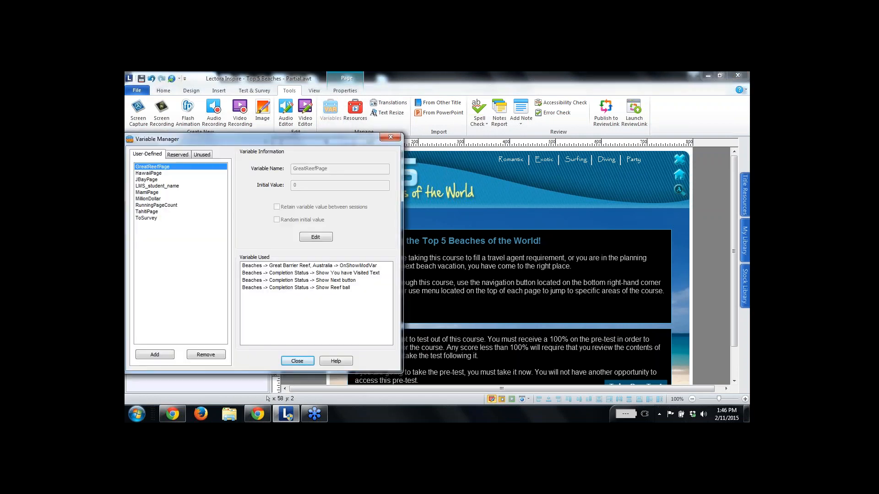
drag(266, 139, 447, 124)
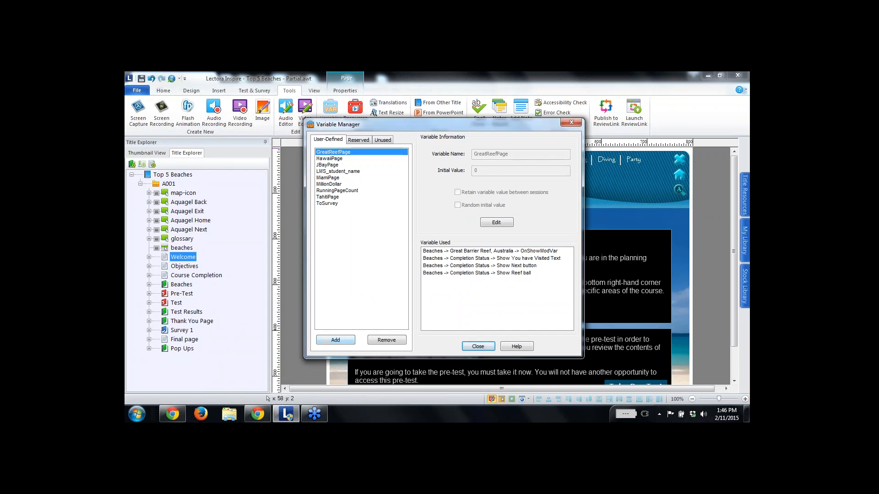
click(336, 340)
text(C)
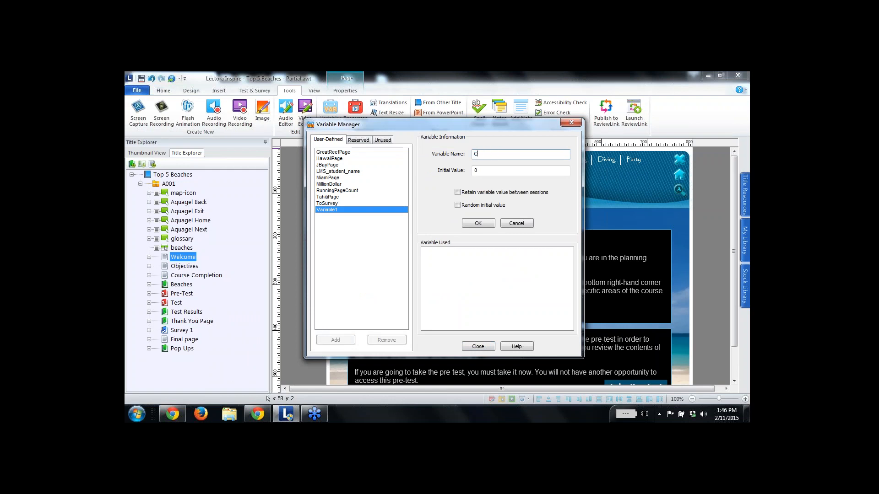
text(ourseAccess)
key(Tab)
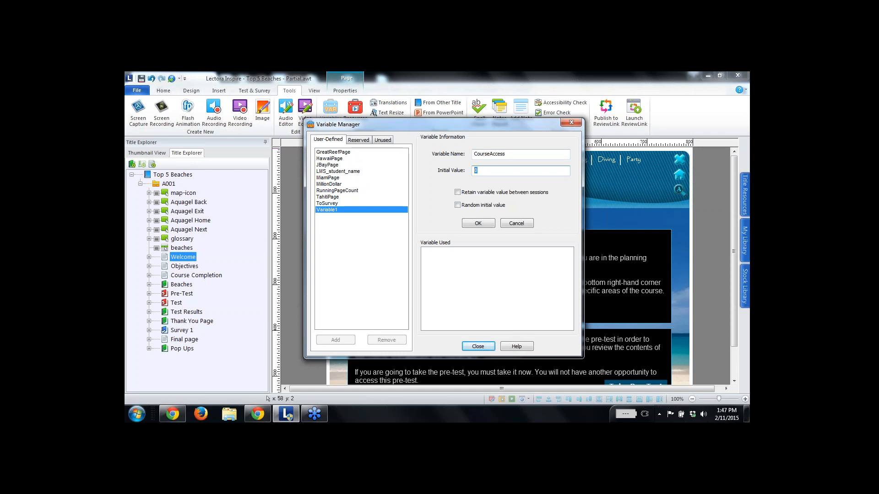
click(458, 193)
key(Return)
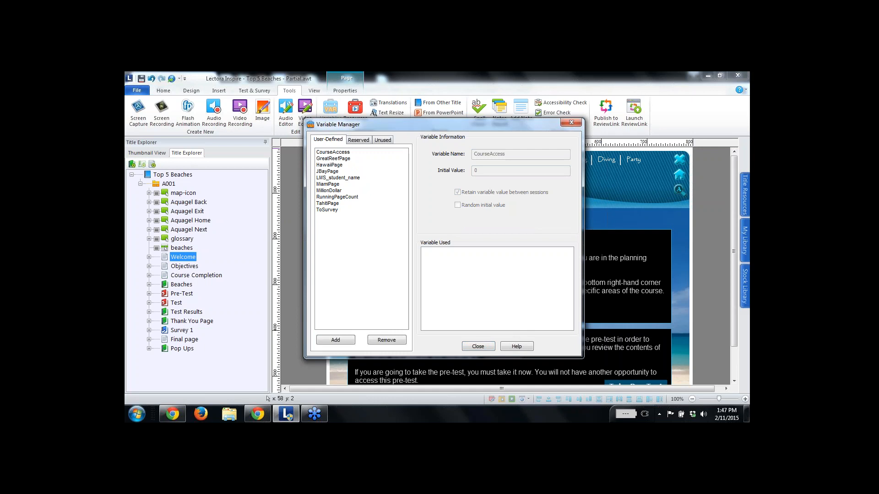
click(475, 345)
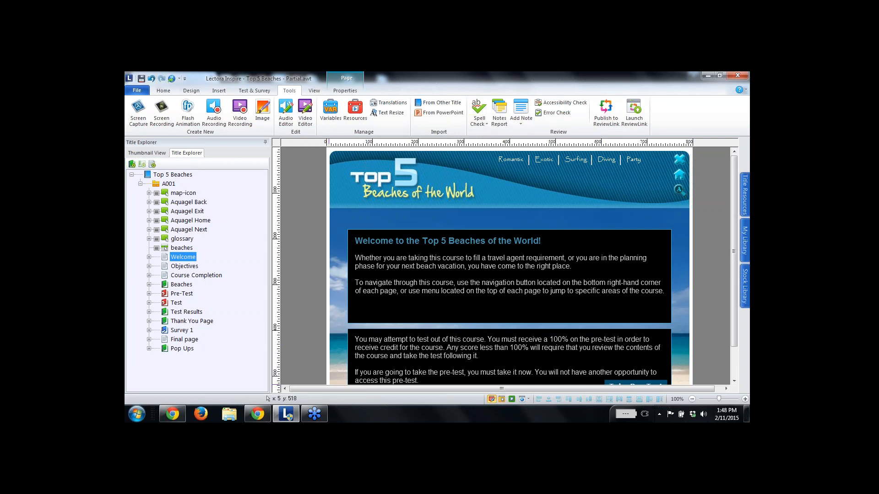
Switch to the Chrome presentation and read the Creating Navigation for Pre-Test page.
click(258, 414)
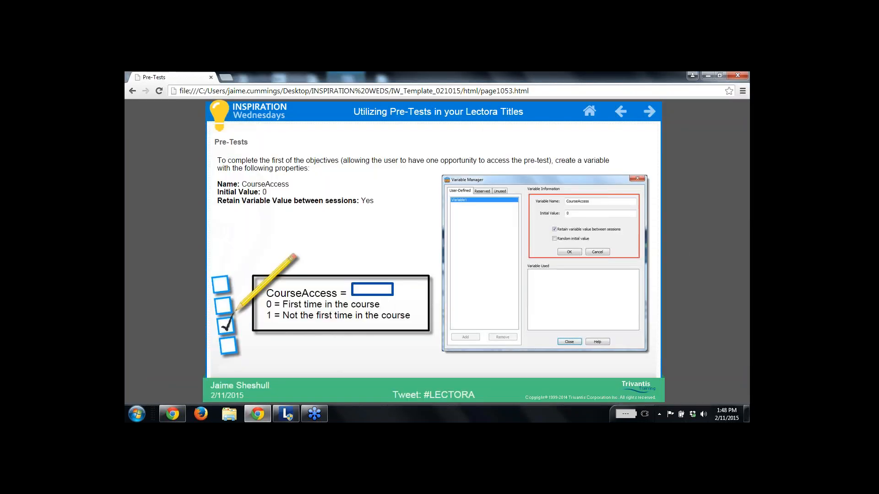
click(649, 112)
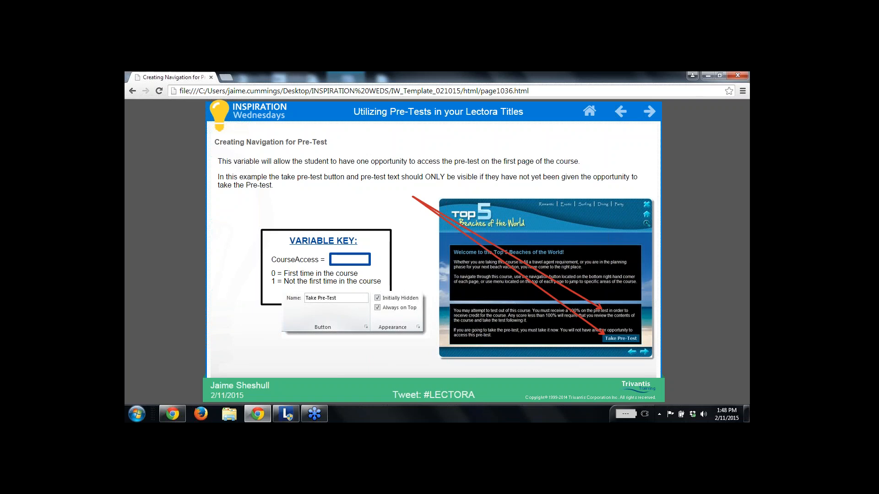
Switch to Lectora, inspect the Welcome page's Pre-Test_Group text and Take Pre-Test button, and check the page in Run mode before resuming editing.
click(286, 414)
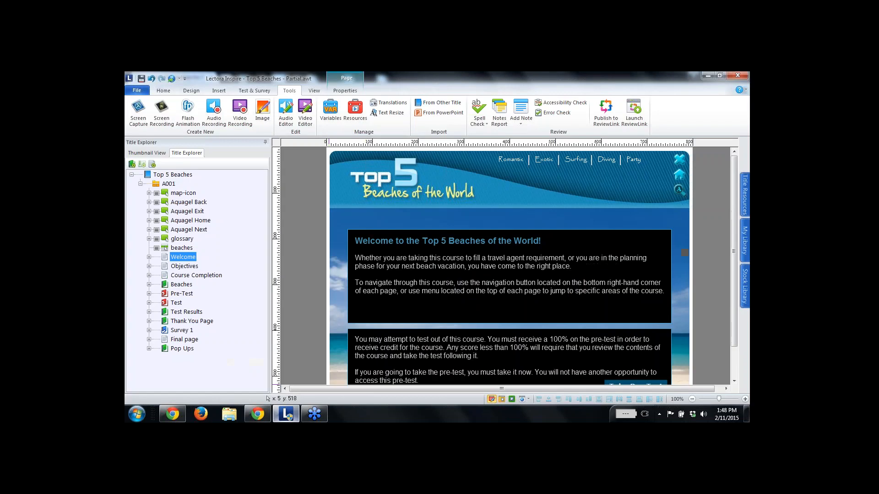
click(149, 258)
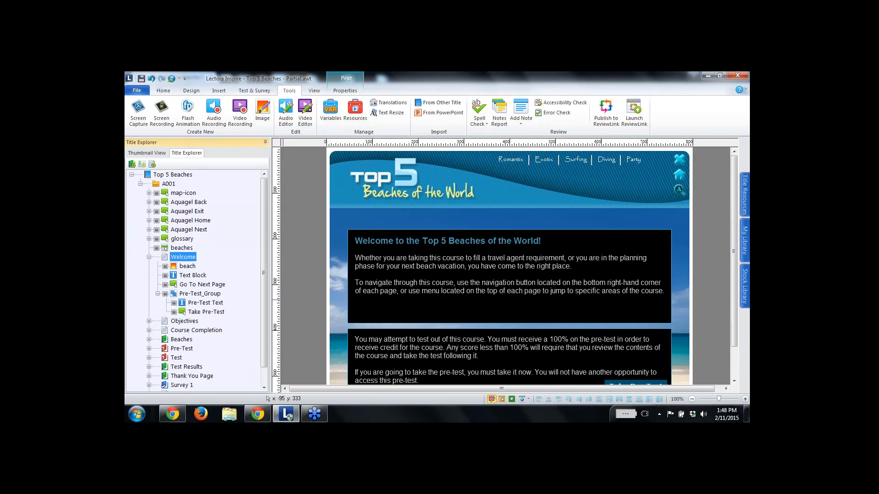
click(200, 294)
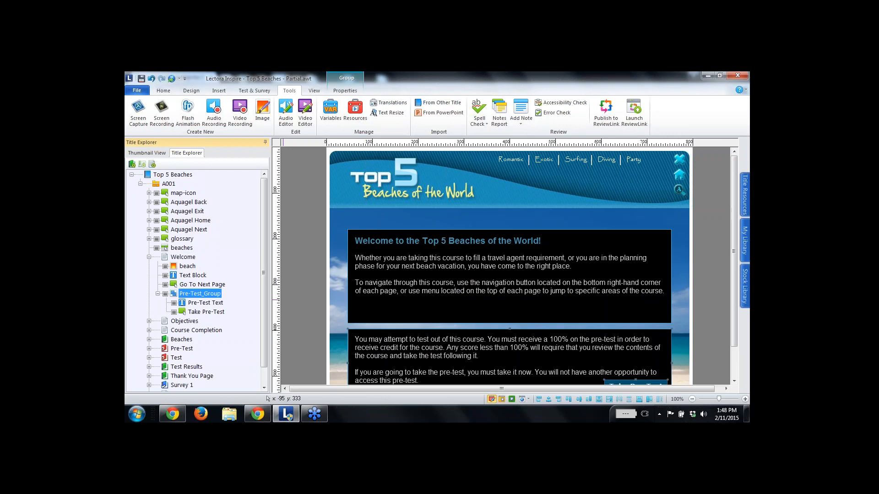
click(206, 303)
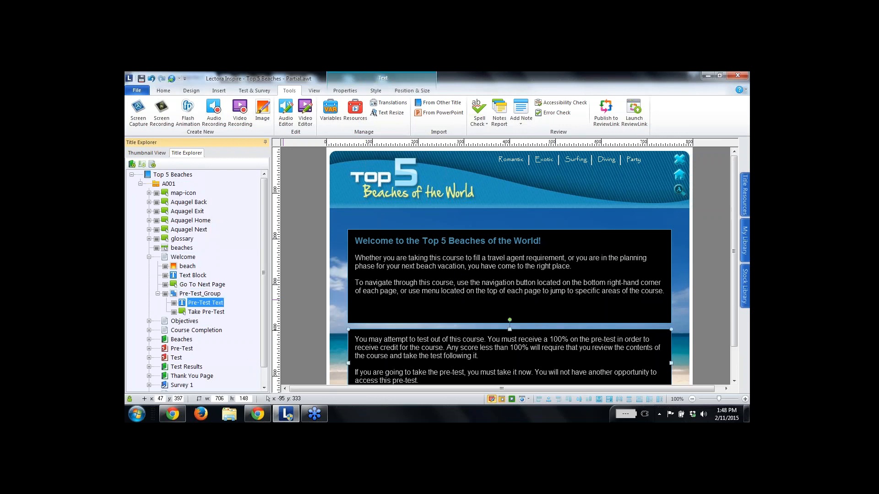
drag(734, 316, 734, 347)
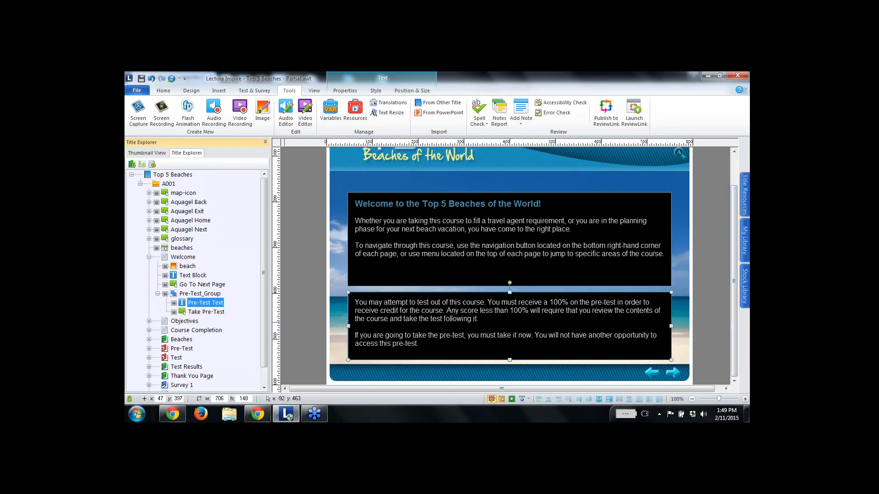
click(185, 313)
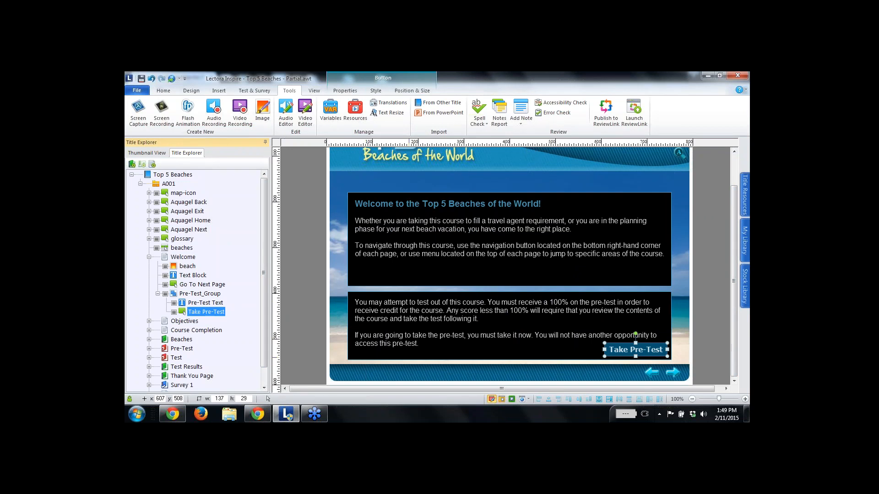
key(F10)
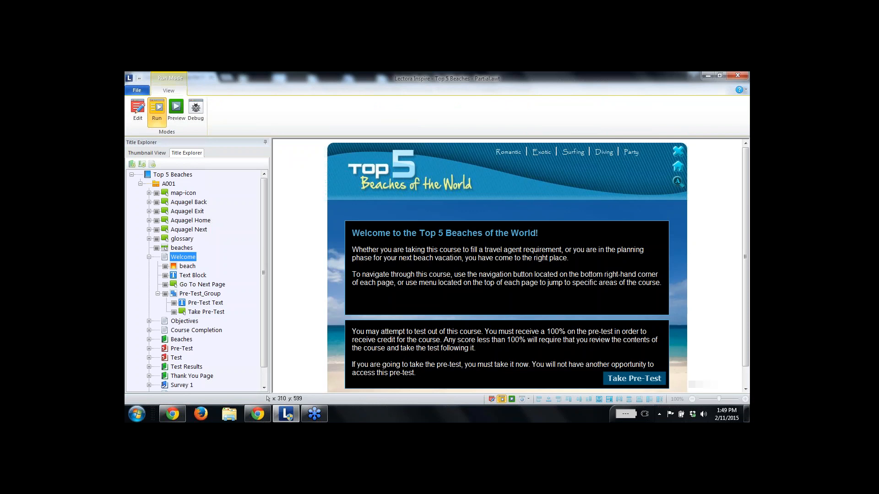
click(138, 110)
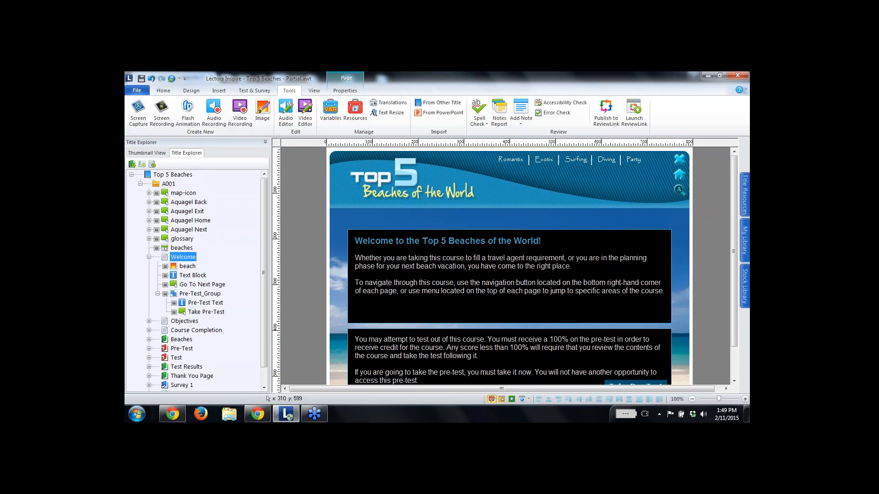
Set the Welcome page's Pre-Test_Group to be initially hidden.
click(200, 294)
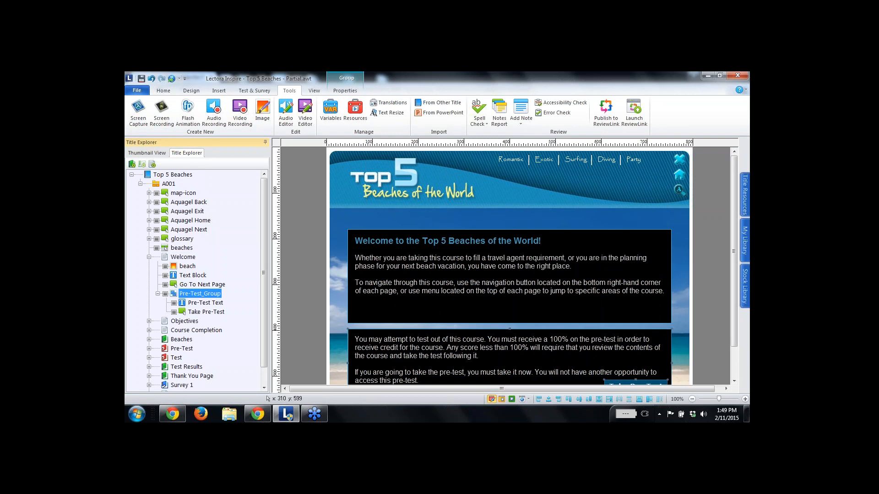
click(345, 91)
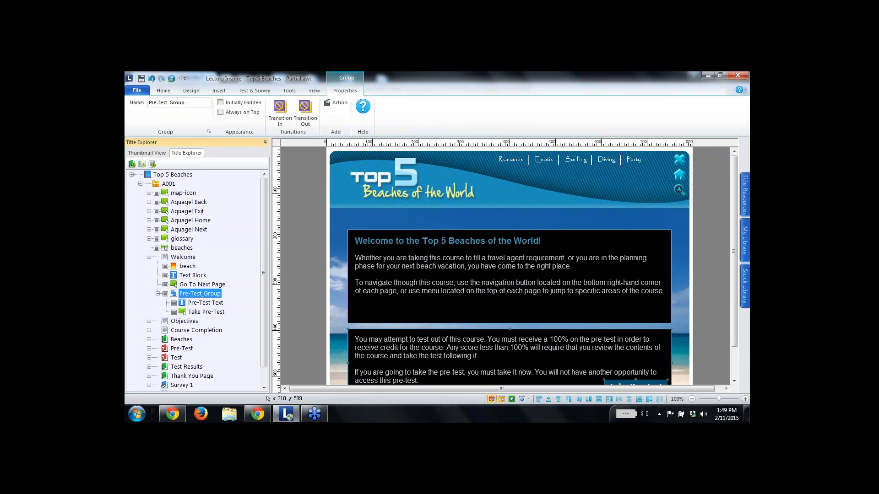
click(221, 103)
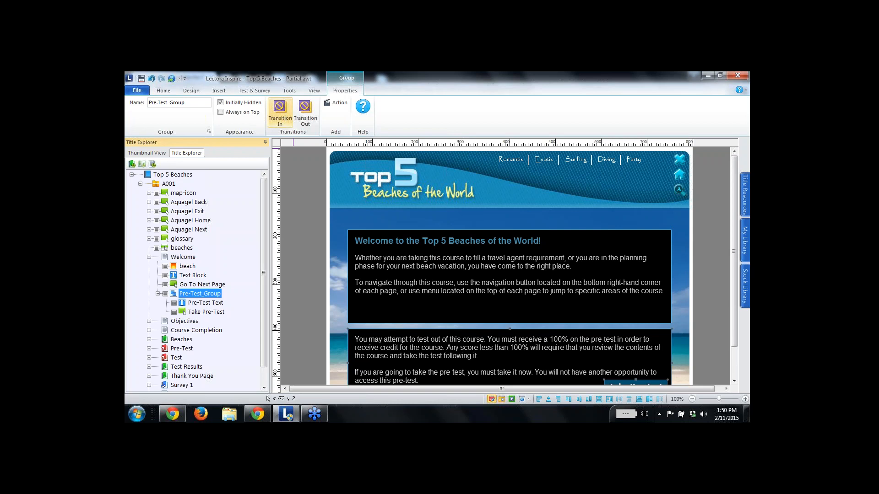
Add an action named Show Pre-Test Group to the Welcome page that shows Pre-Test_Group.
click(183, 258)
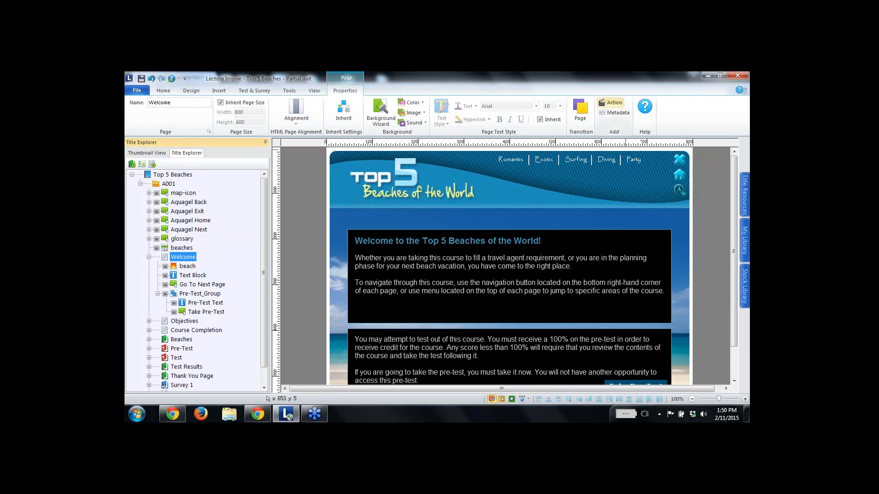
click(612, 103)
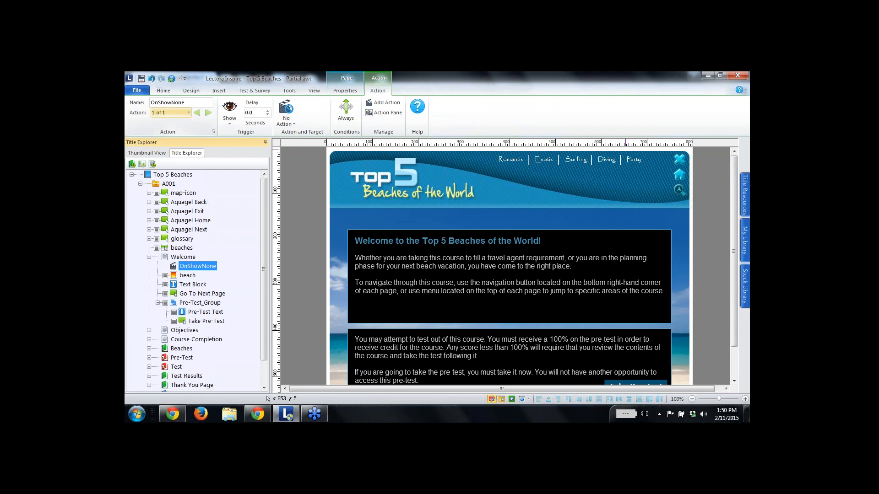
text(Show Pre-Test Group)
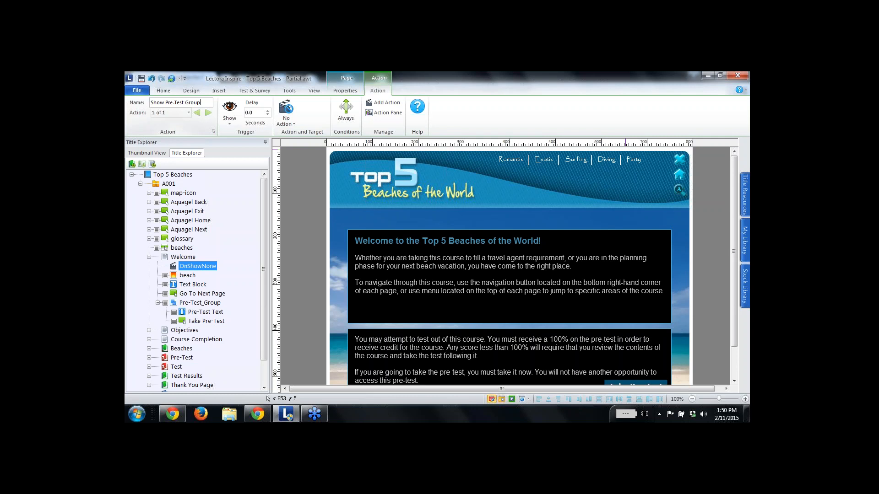
click(286, 113)
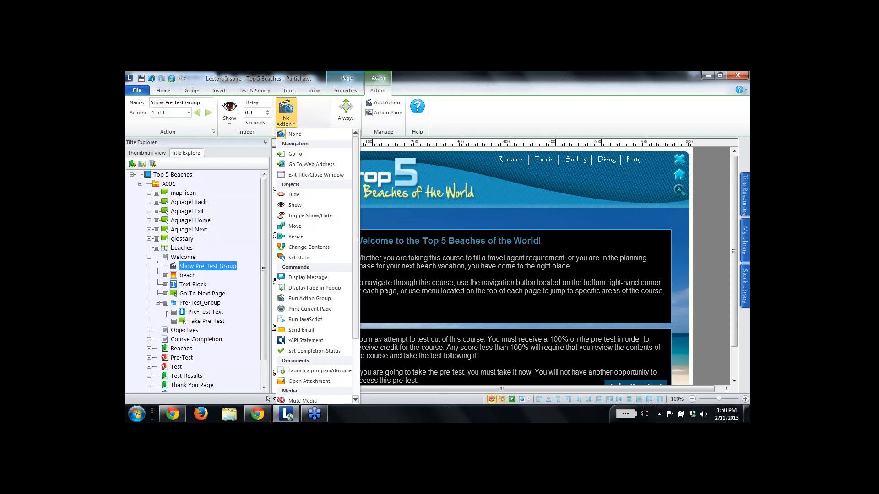
click(295, 206)
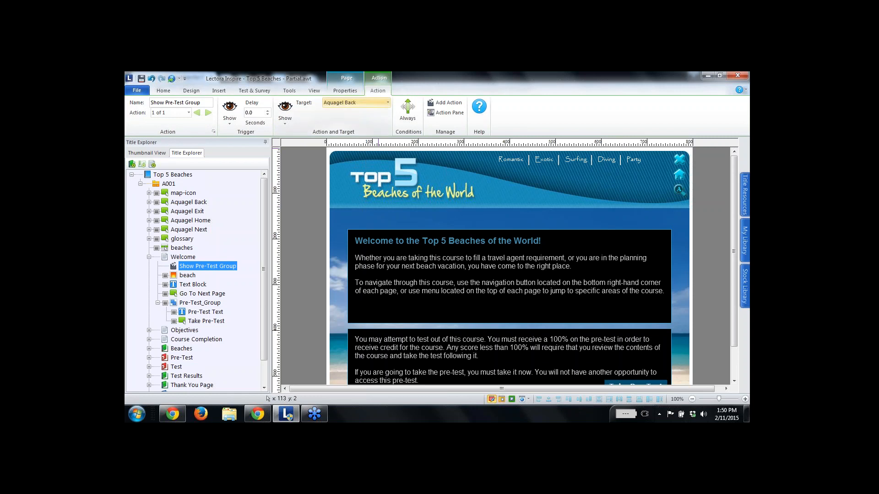
click(355, 102)
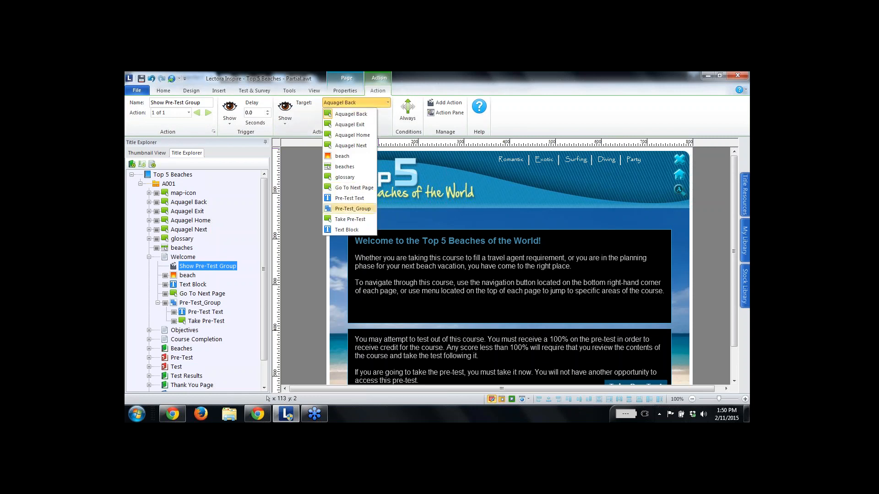
click(352, 209)
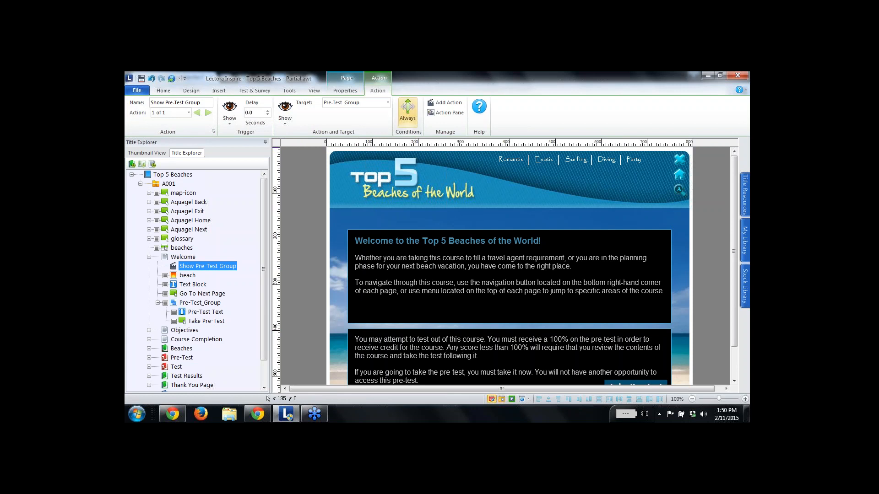
Set the show action's condition so that it runs only when CourseAccess is Equal To 0.
click(407, 110)
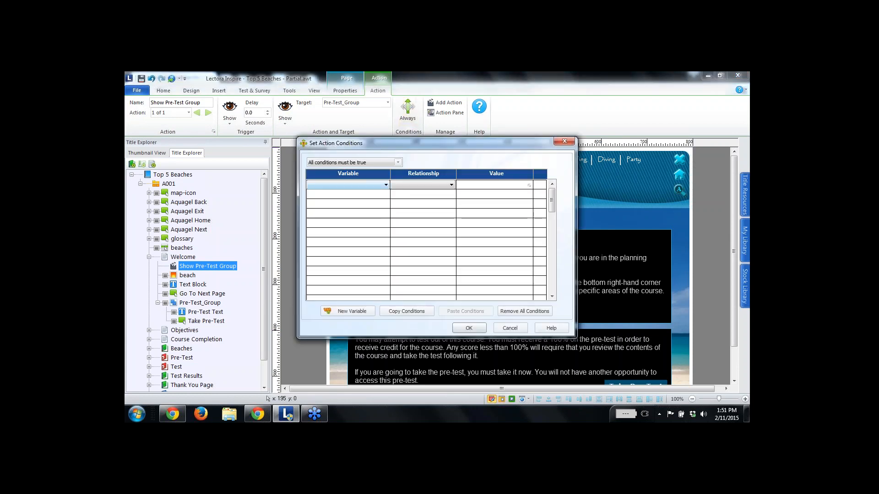
click(386, 185)
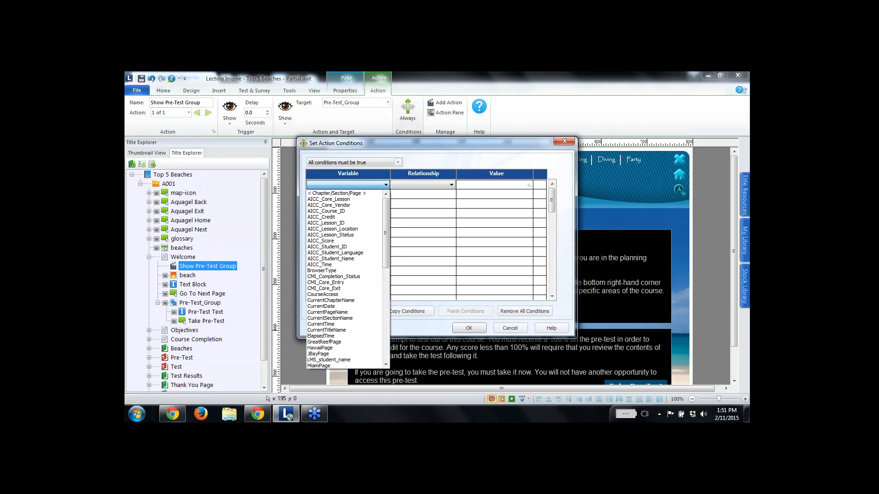
click(323, 294)
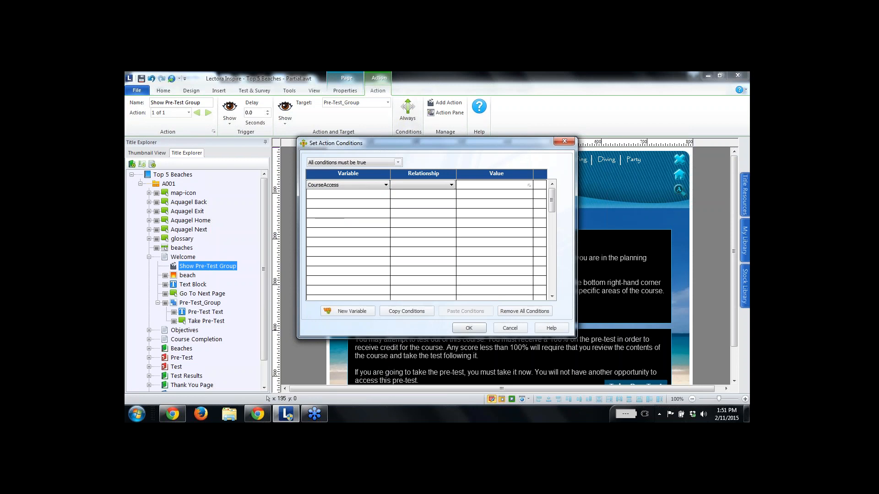
click(451, 185)
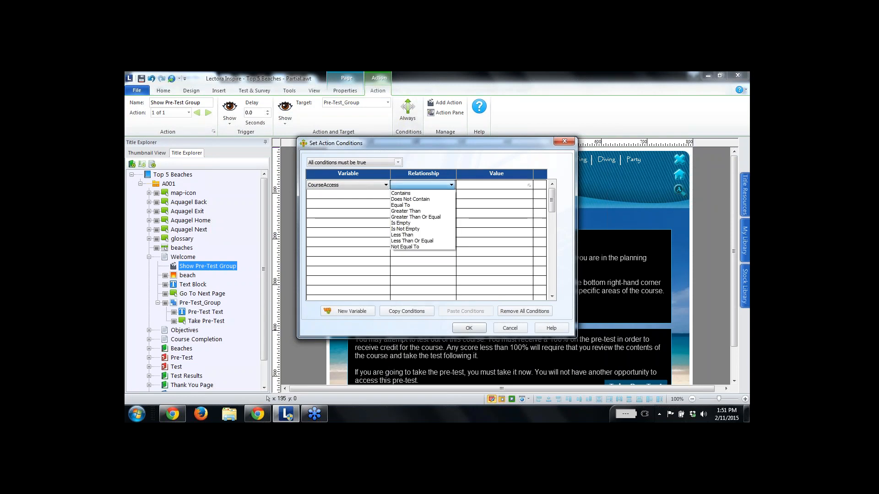
click(401, 205)
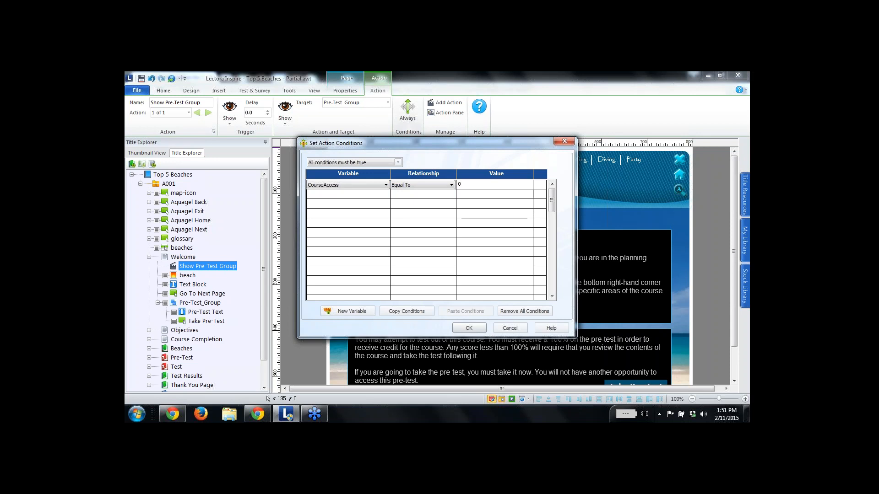
click(469, 328)
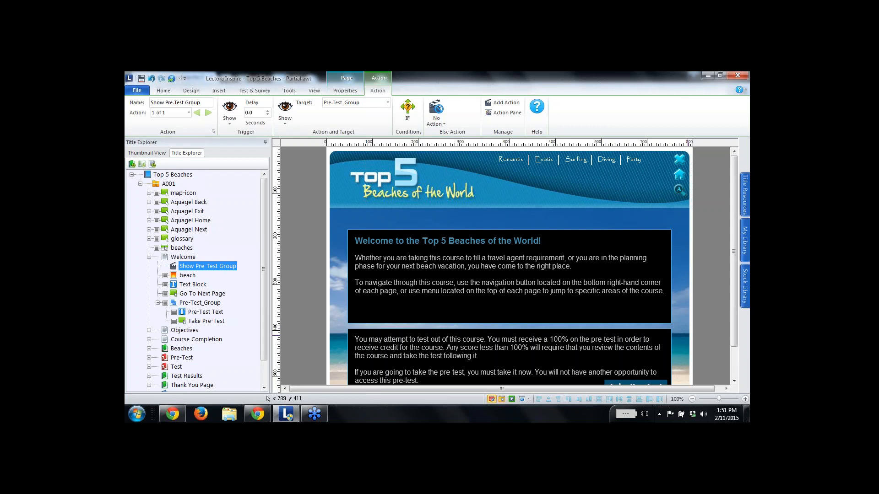
Add a mouse-click action named Modify CourseAccess VAR to the Take Pre-Test button.
scroll(730, 333, down, 2)
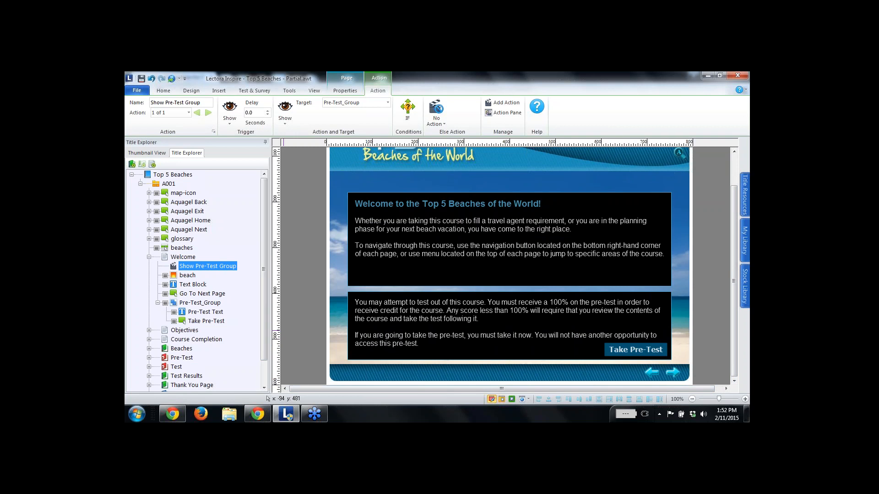
click(206, 322)
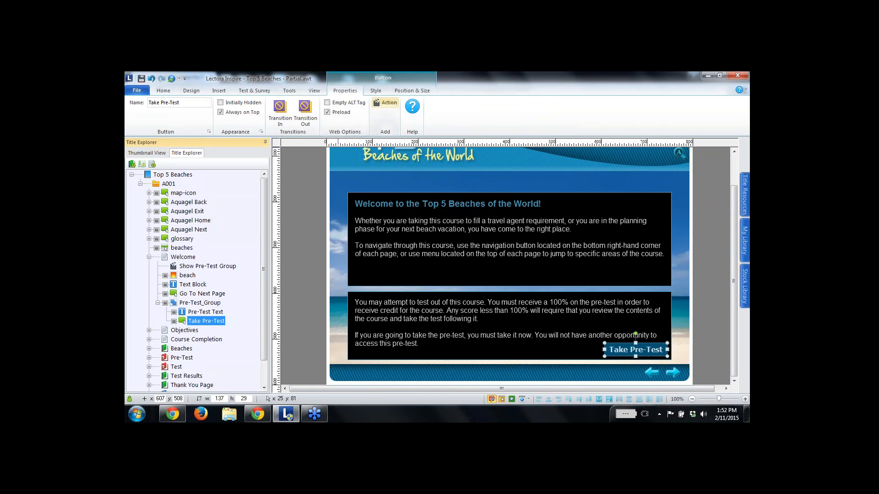
click(385, 103)
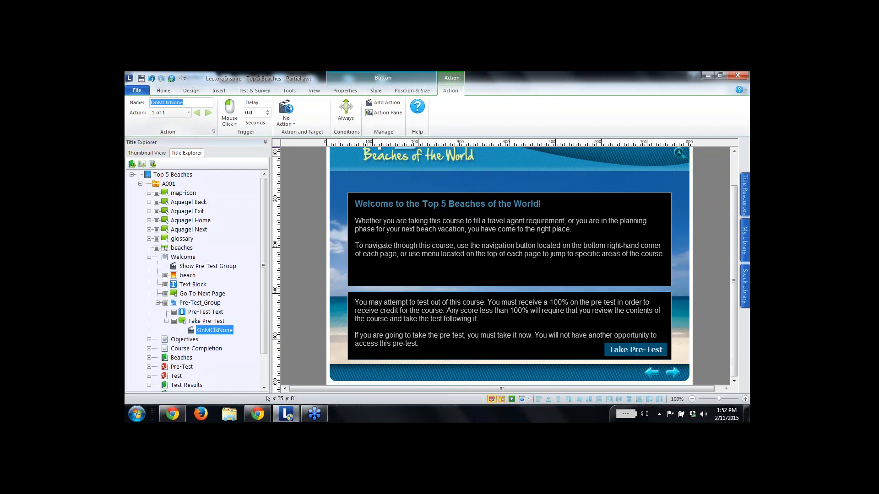
text(Mo)
text(CourseAcce)
key(BackSpace)
key(BackSpace)
text(cess VAR)
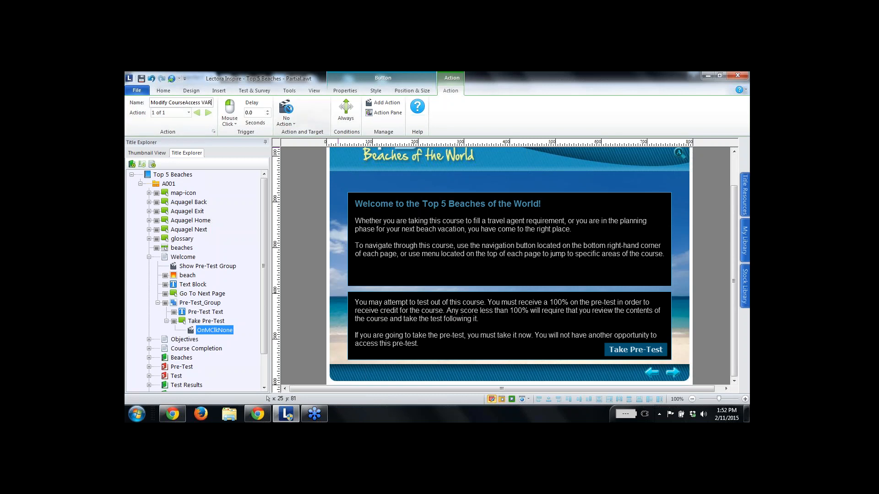
Make the action a Modify Variable that sets CourseAccess equal to 1, checking the variable key in the Chrome presentation before returning to Lectora.
click(286, 112)
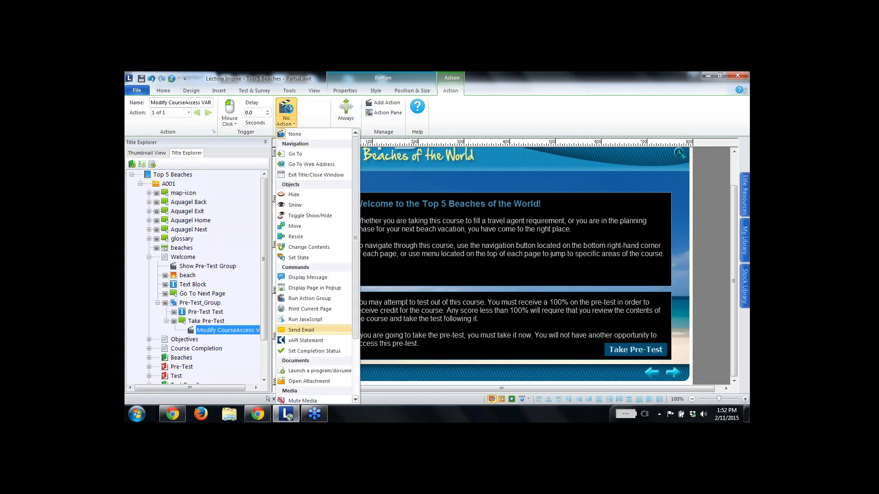
scroll(316, 266, down, 3)
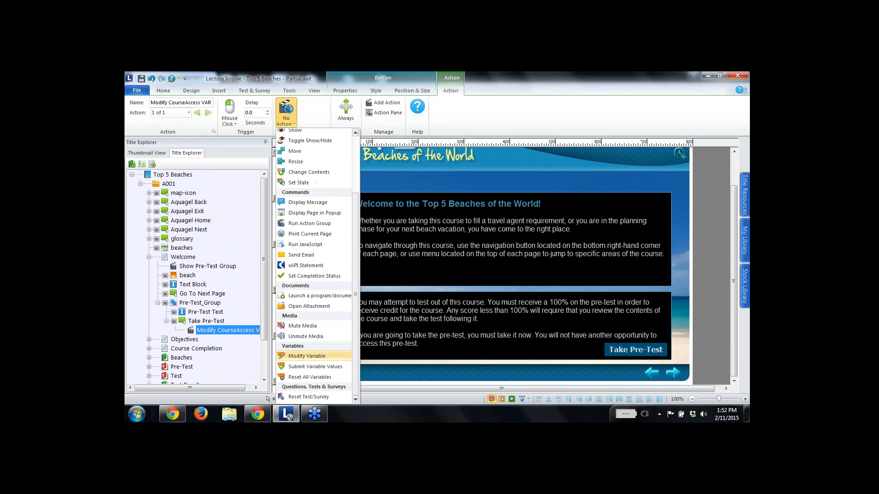
click(307, 356)
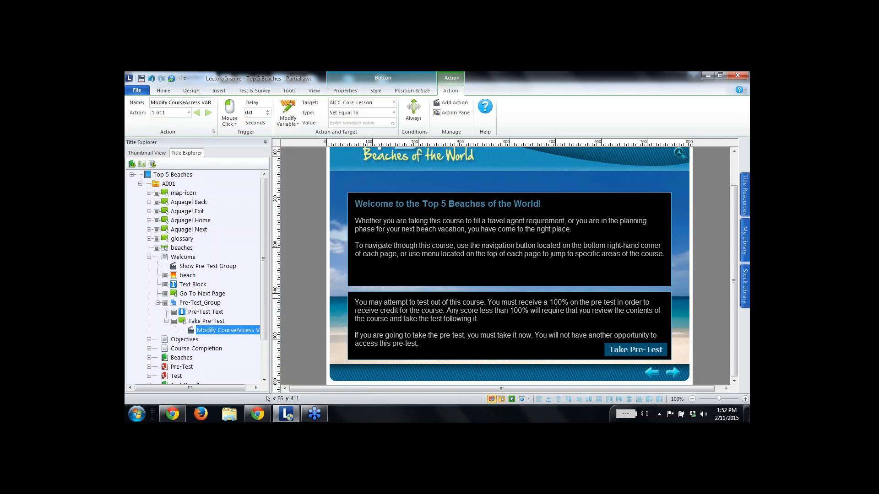
click(394, 102)
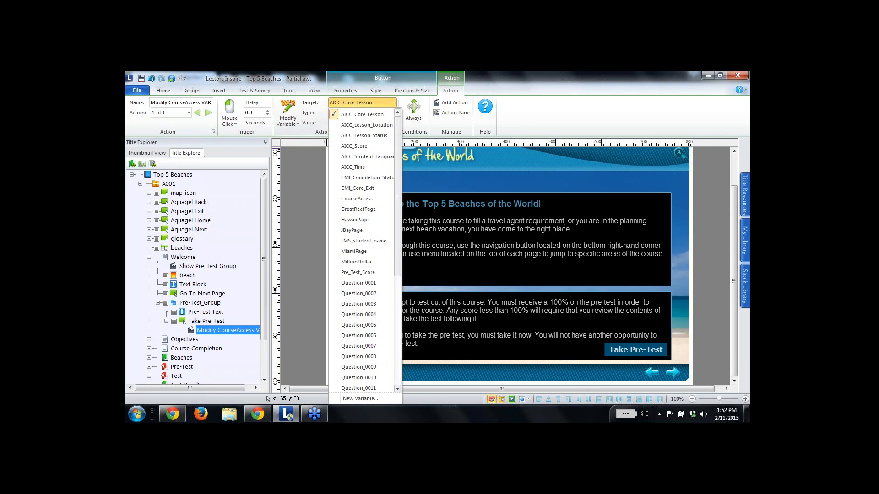
click(357, 198)
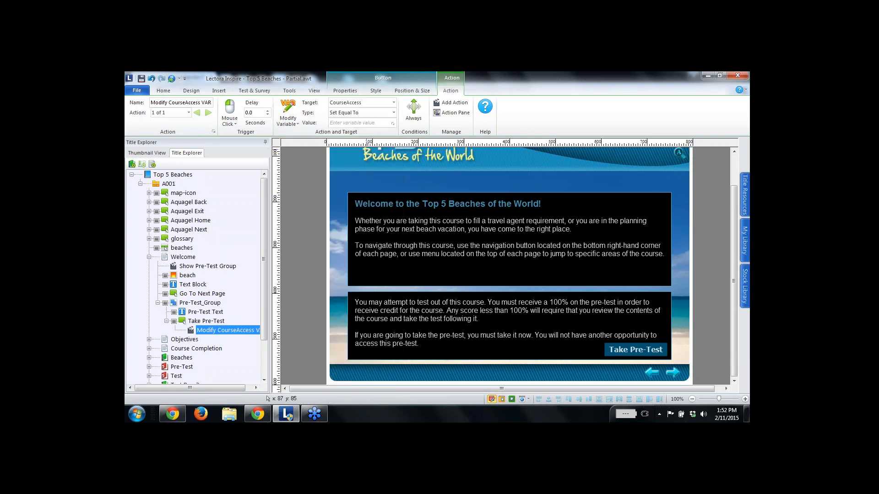
click(336, 122)
click(258, 414)
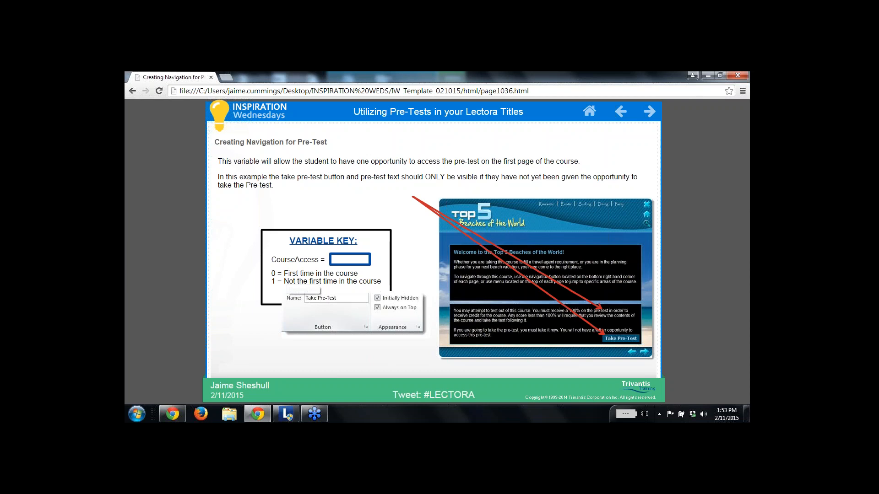
click(286, 414)
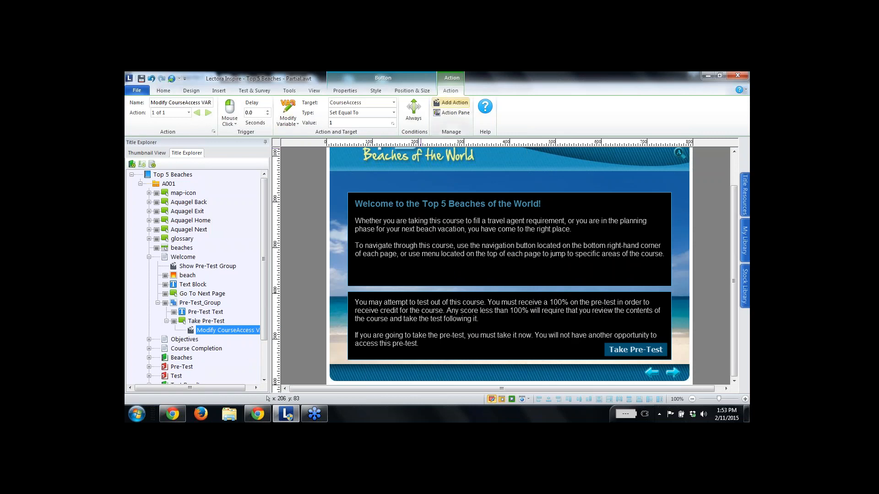
Add a second action named Go to Pre-Test to the Take Pre-Test button, using Go To with Pre-Test as target.
click(451, 103)
click(182, 102)
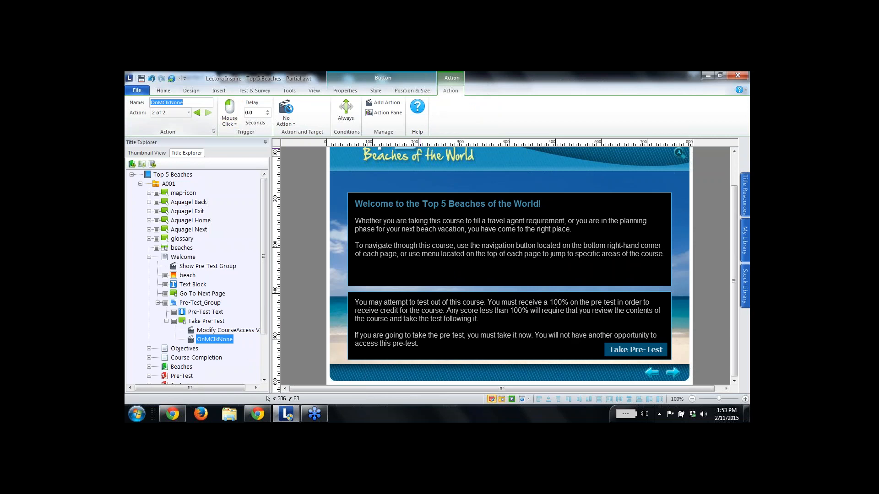
text(Go to Pre-Test)
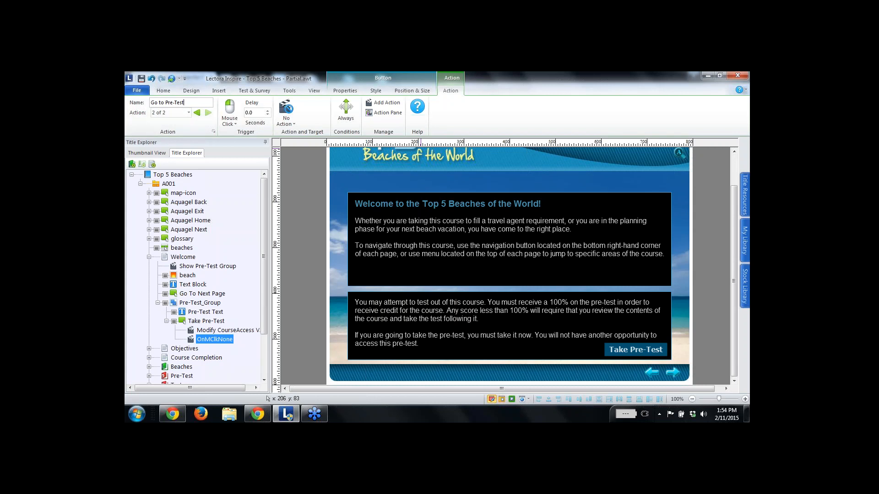
click(286, 118)
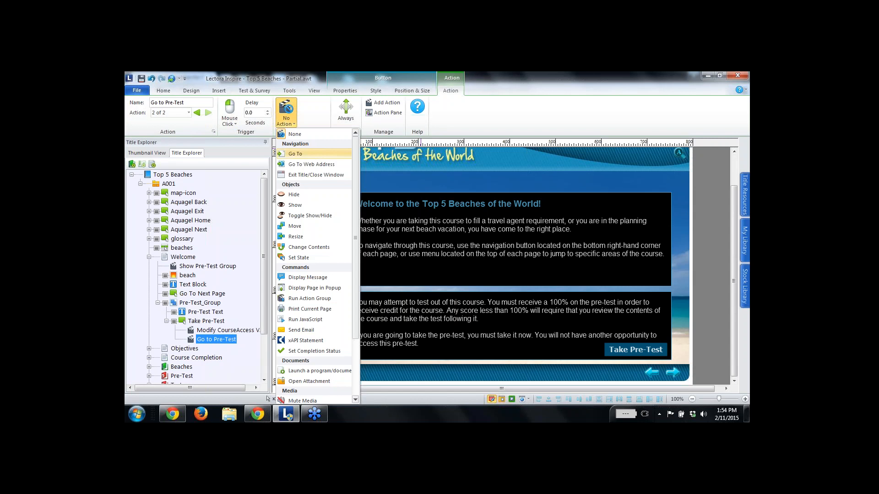
click(295, 154)
click(388, 103)
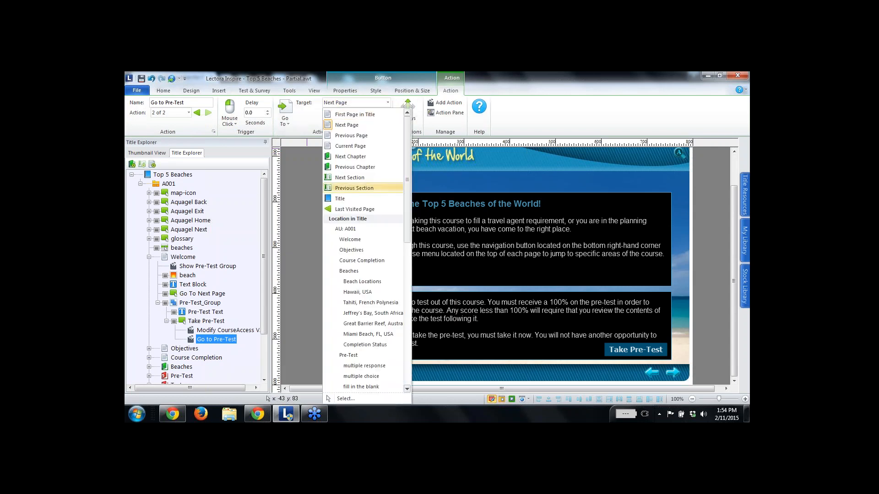
scroll(362, 275, down, 3)
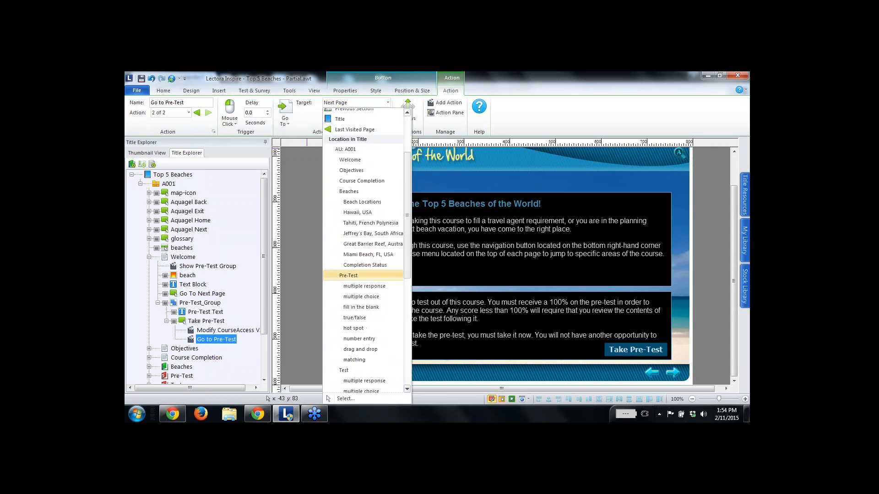
click(362, 276)
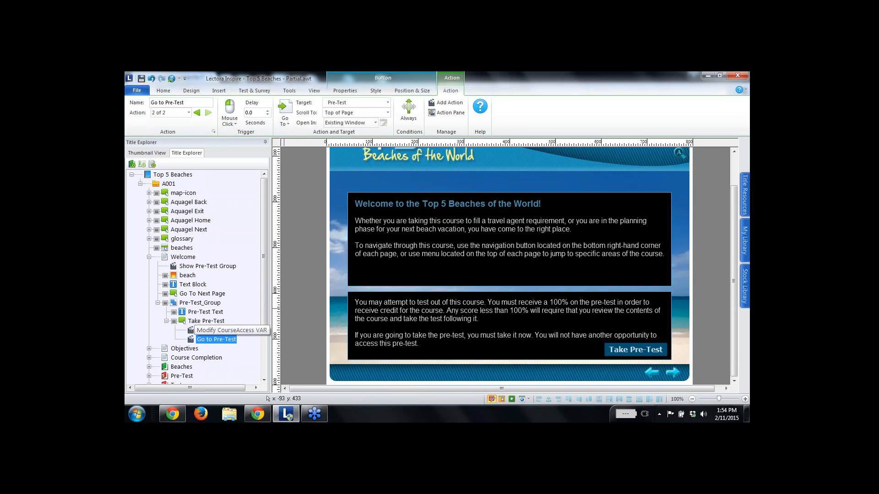
Copy the Take Pre-Test button's two actions, Modify CourseAccess VAR and Go to Pre-Test, onto the Go To Next Page button.
click(227, 330)
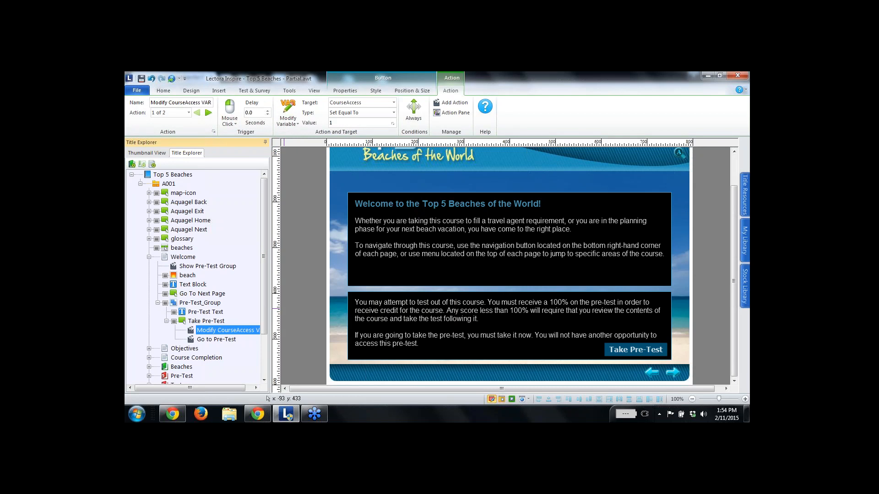
ctrl+click(216, 339)
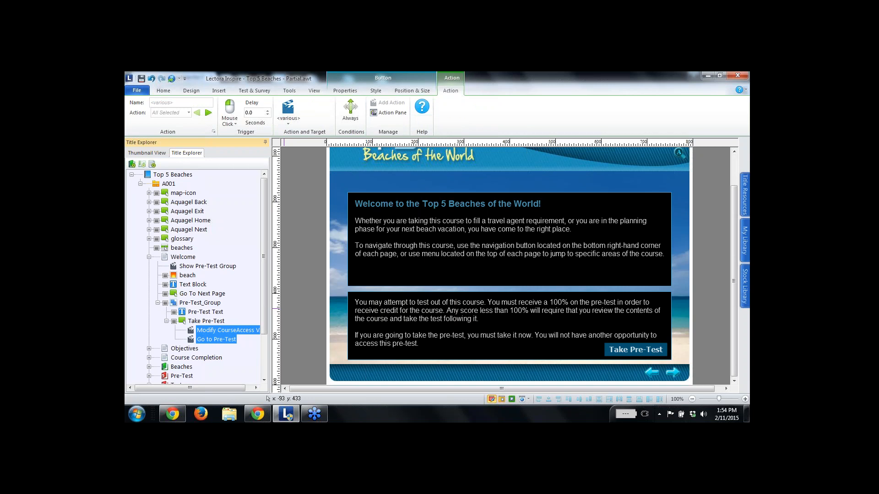
right_click(219, 339)
click(245, 268)
click(176, 294)
key(ctrl+v)
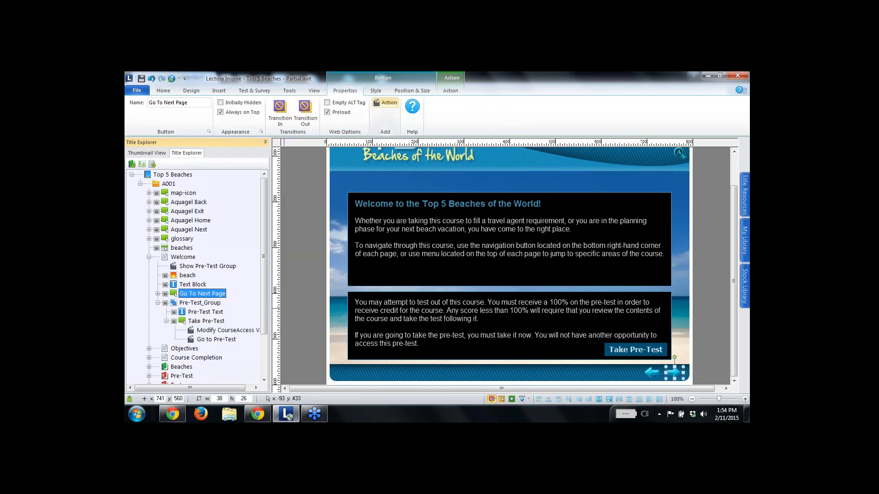
click(157, 294)
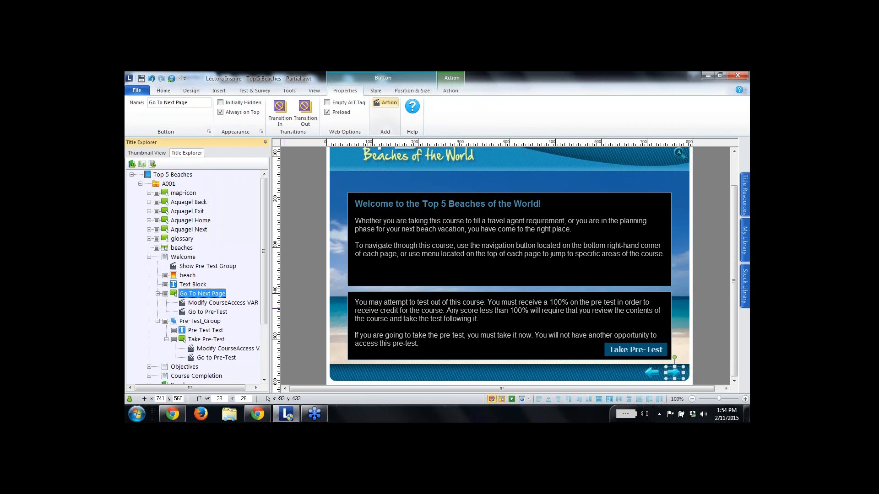
click(223, 302)
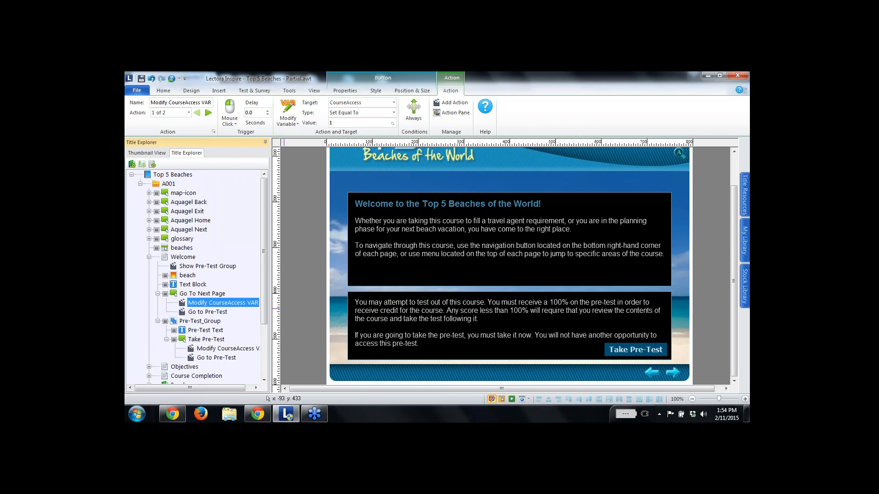
Rename the copied Go to Pre-Test action under Go To Next Page as Go to Next Page and set its target to Next Page.
click(207, 312)
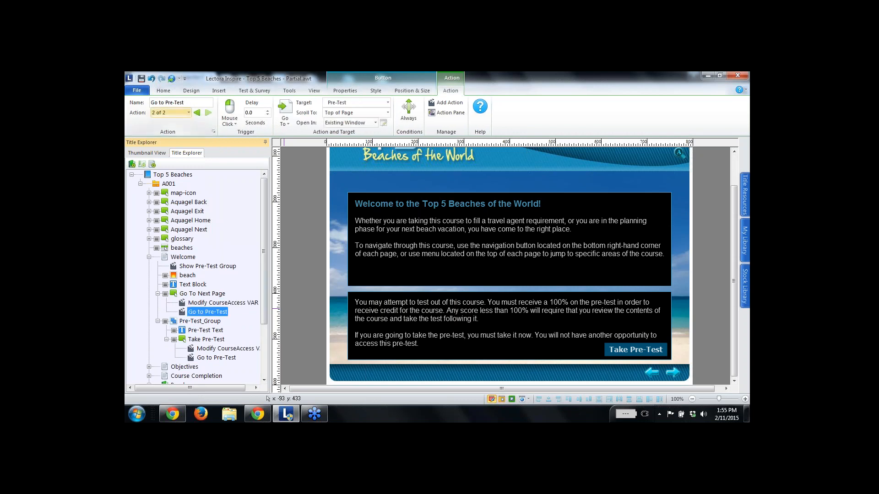
click(176, 103)
key(End)
key(BackSpace)
key(BackSpace)
key(BackSpace)
key(BackSpace)
key(BackSpace)
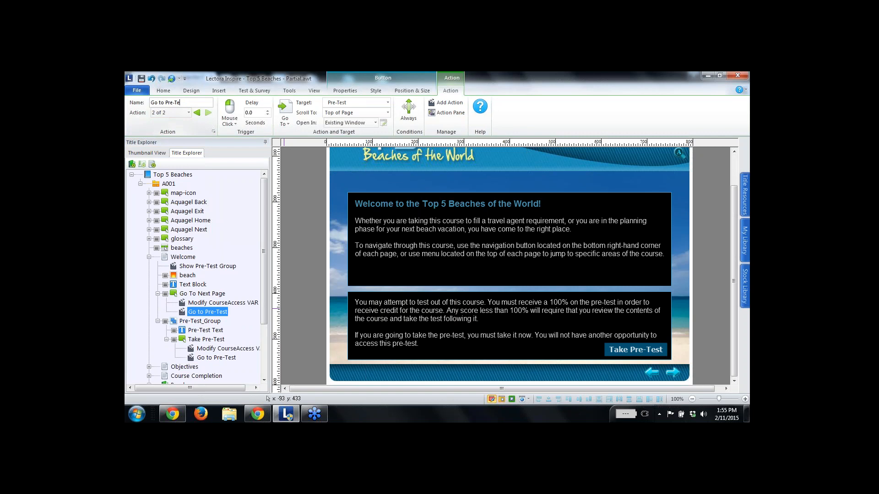
text(Next Pag)
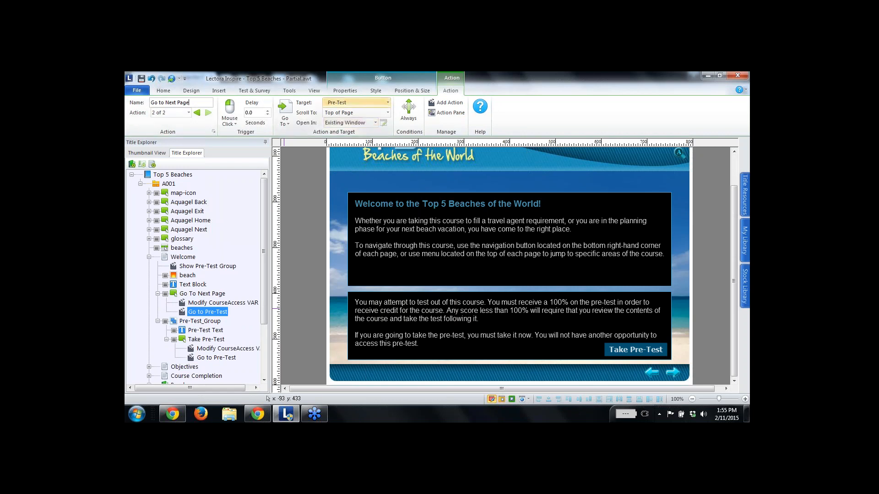
click(386, 103)
click(346, 125)
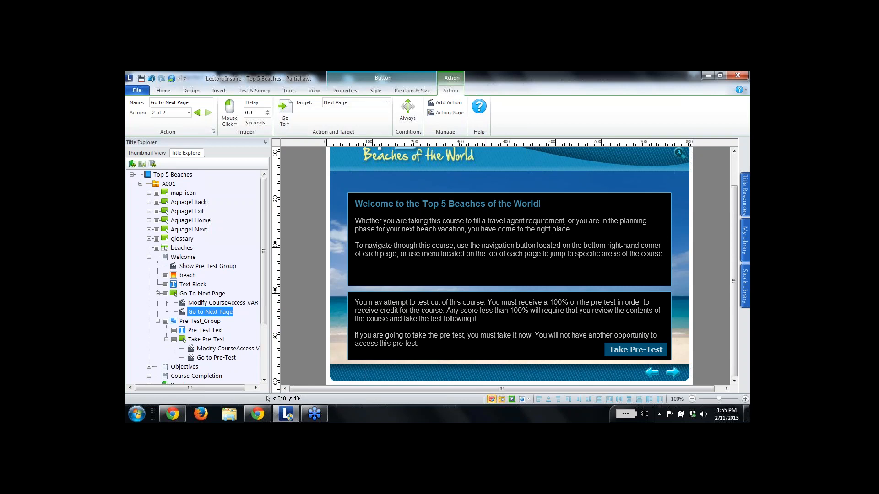
Run the title, go from Welcome to Objectives and back to check the pre-test group's visibility, and return to edit mode.
click(502, 400)
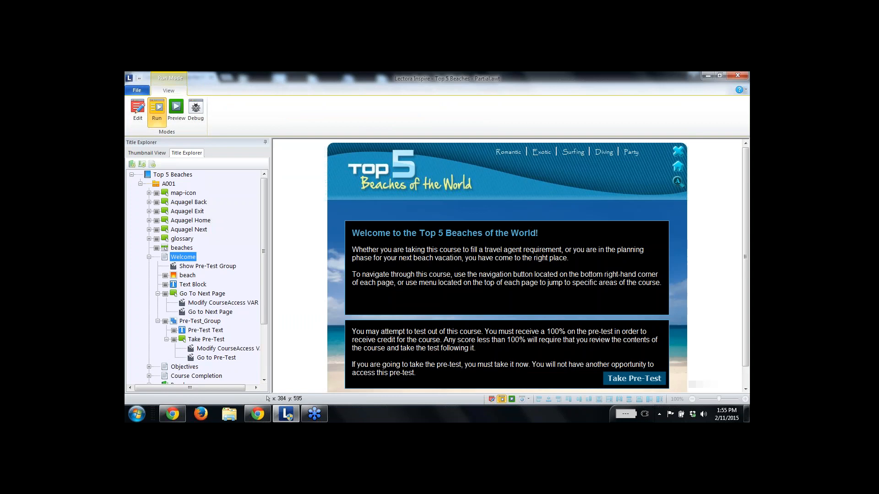
drag(745, 284, 745, 303)
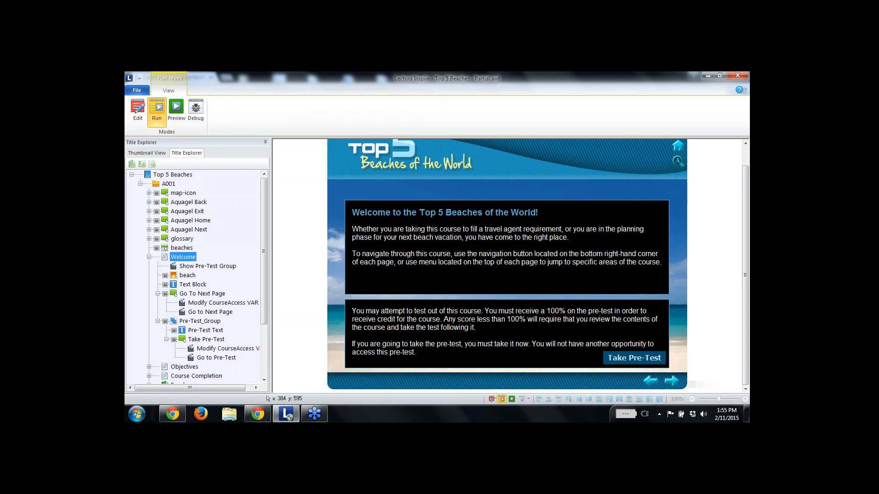
click(672, 380)
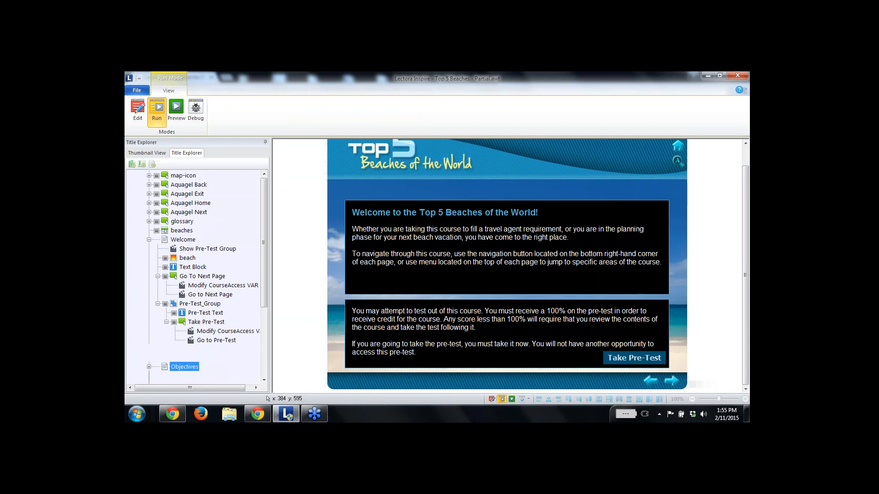
scroll(534, 265, down, 1)
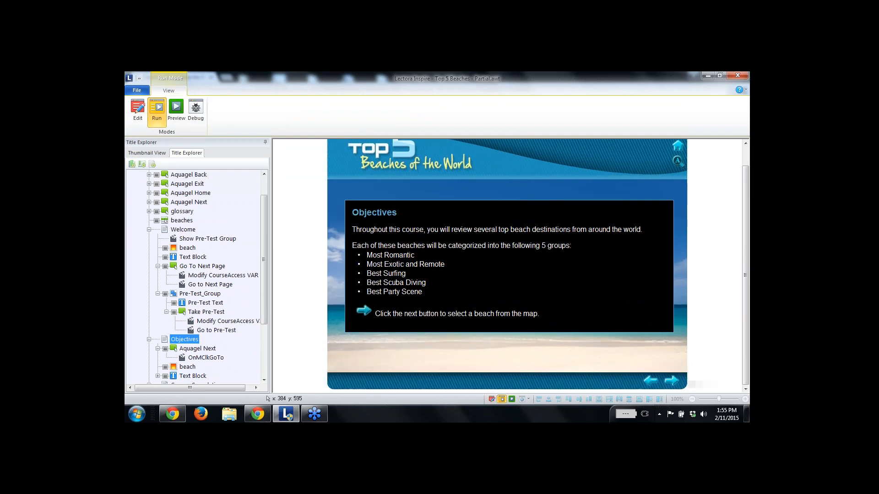
click(650, 381)
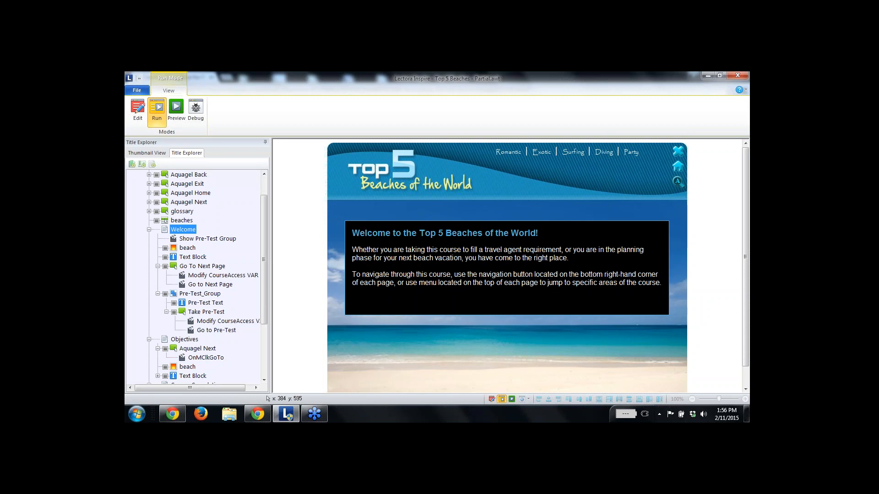
click(137, 110)
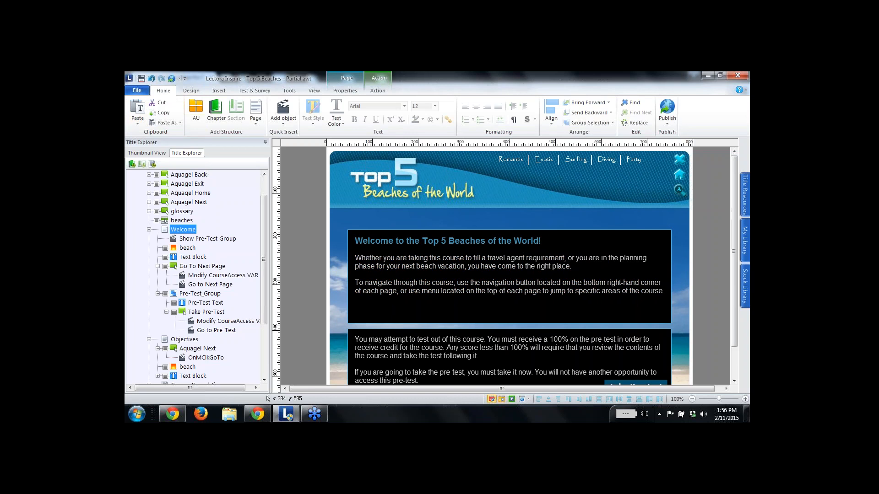
Collapse the Welcome page in the title structure and switch to the Chrome presentation's Modifying Pre-Test Properties page.
click(149, 230)
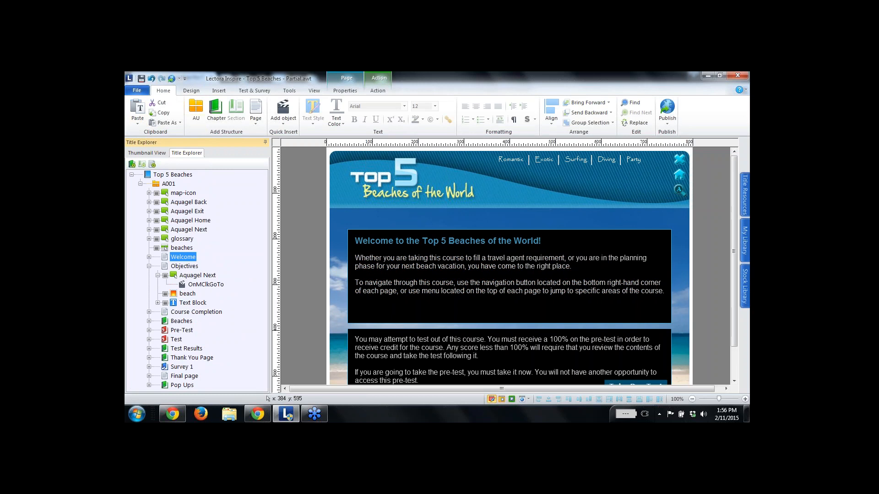
click(258, 414)
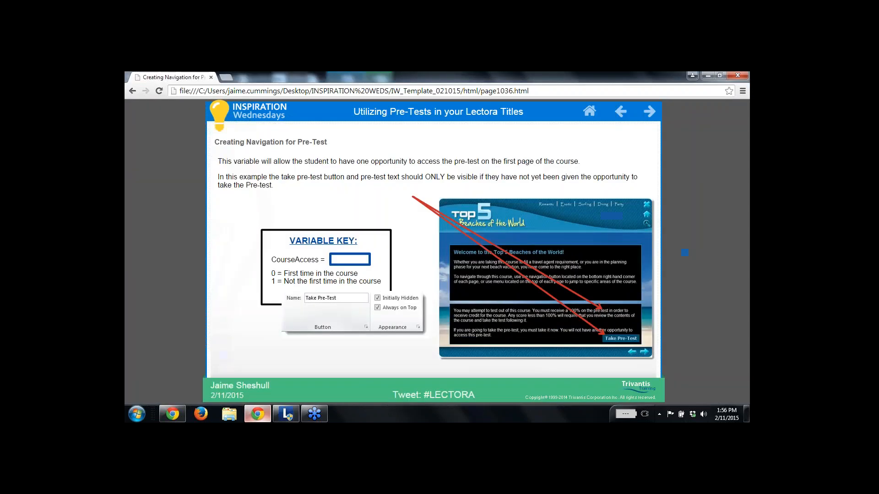
click(650, 111)
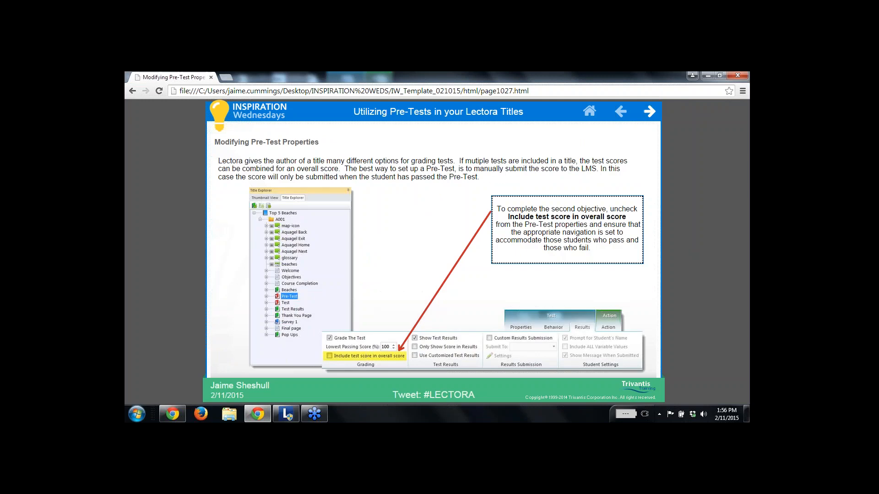
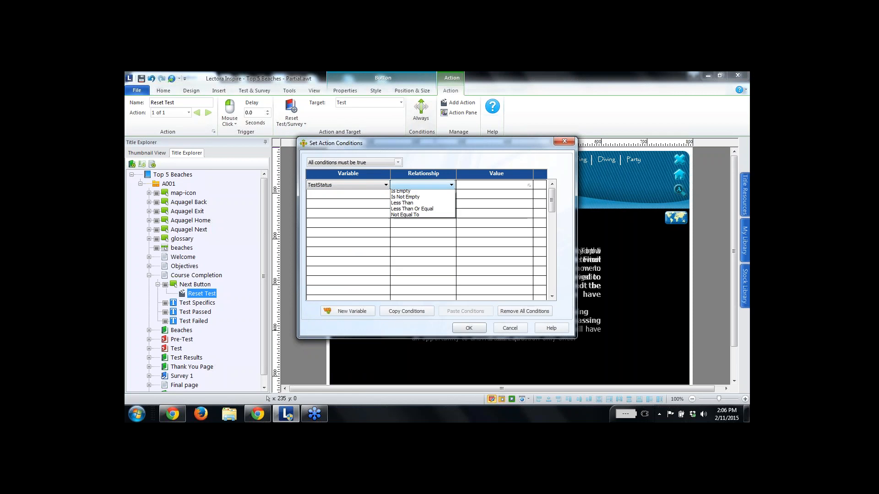
Set the Reset Test action's condition so that it runs only when TestStatus is Equal To 2.
click(422, 211)
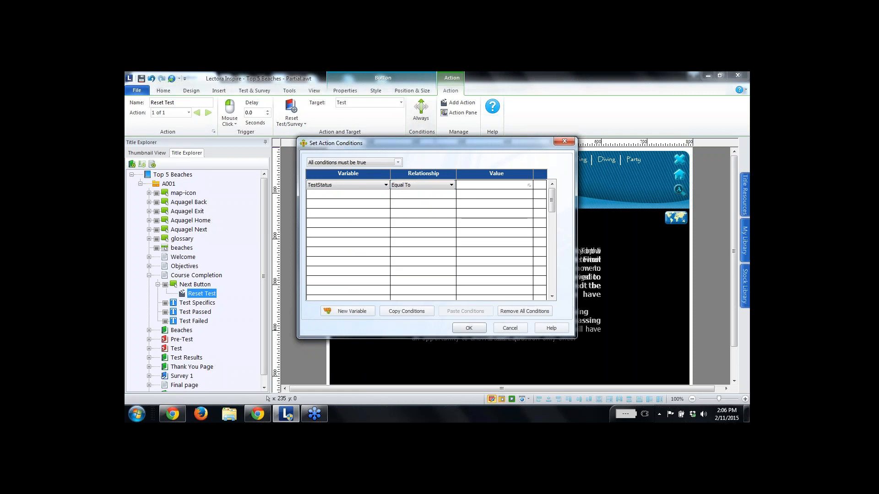
click(493, 185)
text(2)
click(469, 328)
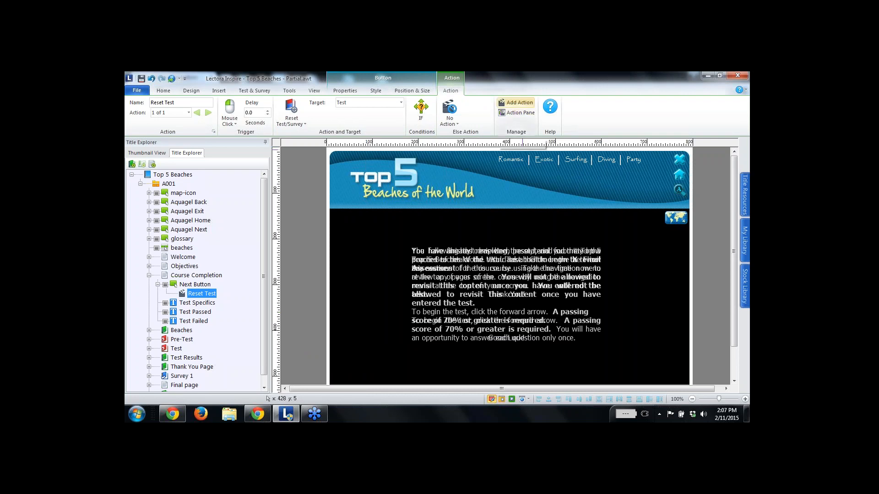
Add a second action named Navigation to the Course Completion page's Next Button, using Go To with Test as target.
click(517, 103)
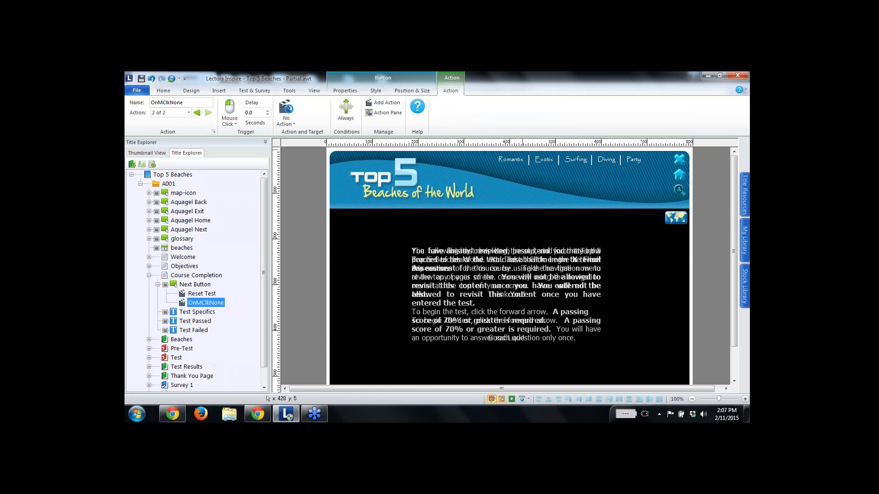
click(173, 102)
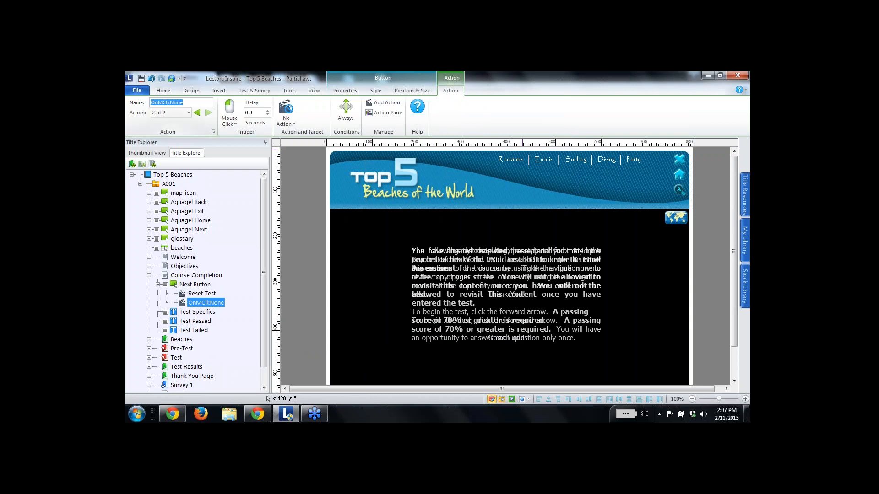
text(Navigation)
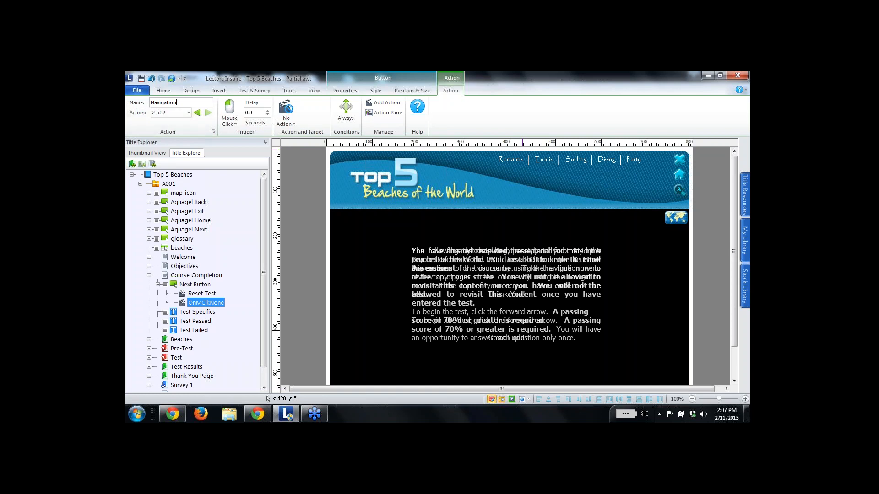
click(286, 112)
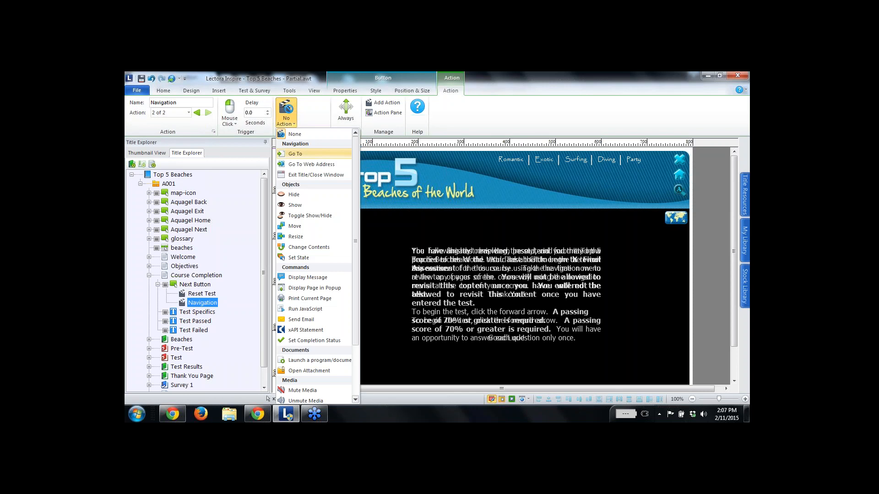
click(295, 154)
click(357, 102)
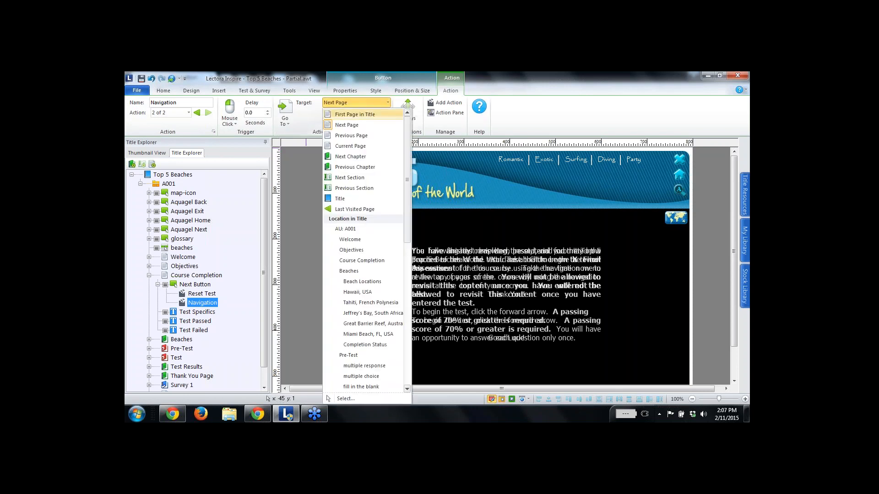
scroll(362, 247, down, 5)
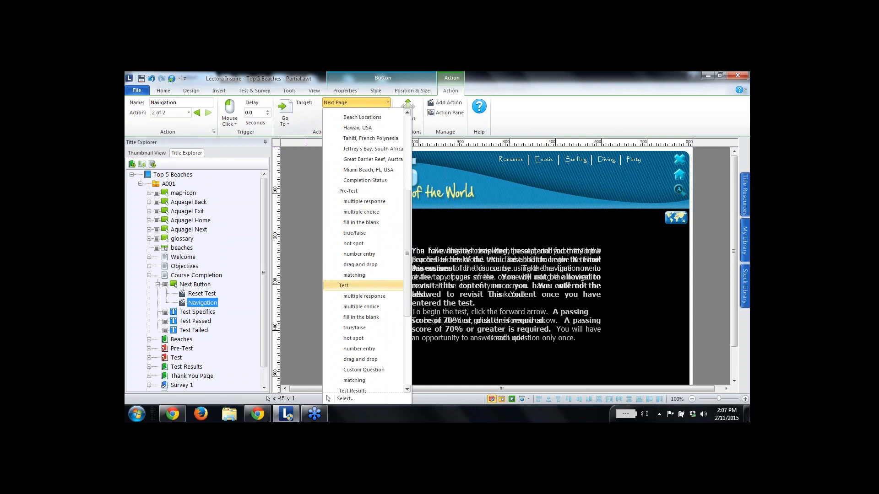
click(348, 286)
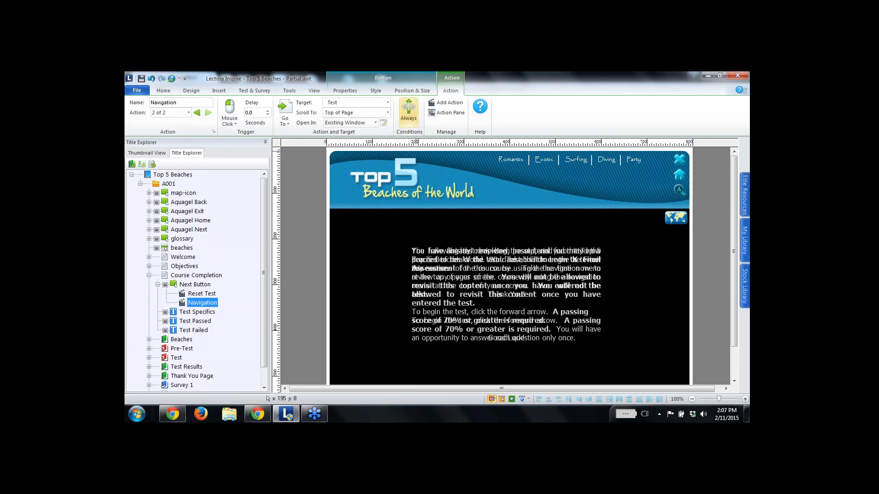
Set the Navigation action's condition to Test_Score Not Equal To 1.
click(408, 110)
click(386, 185)
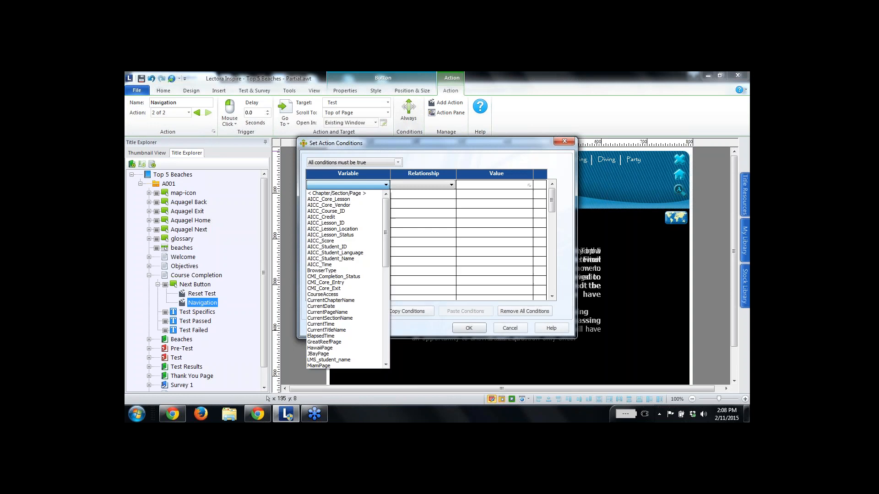
drag(386, 206, 386, 300)
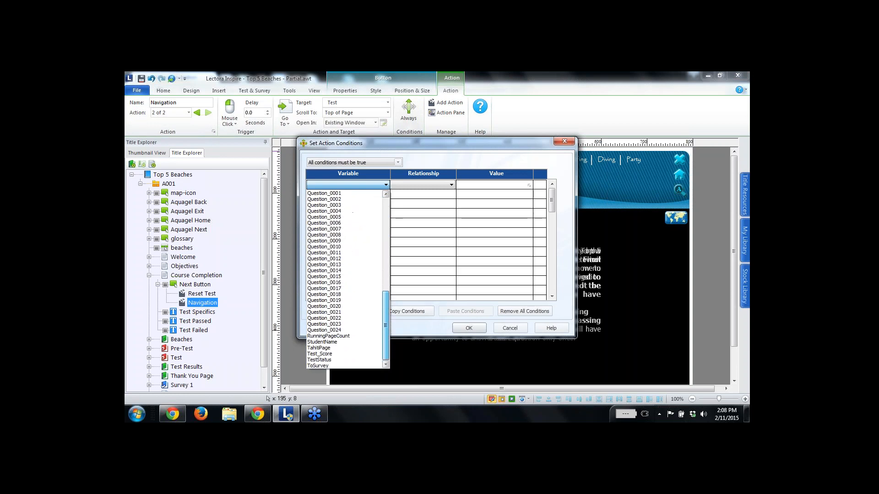
click(337, 354)
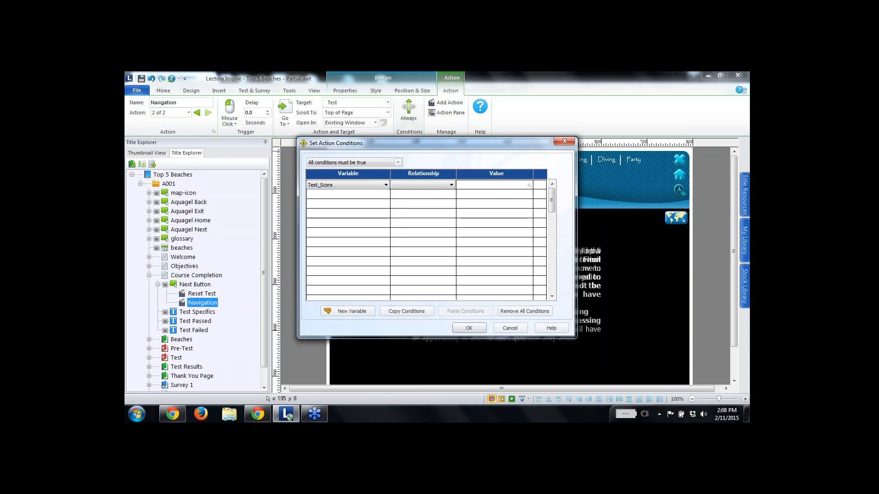
click(450, 185)
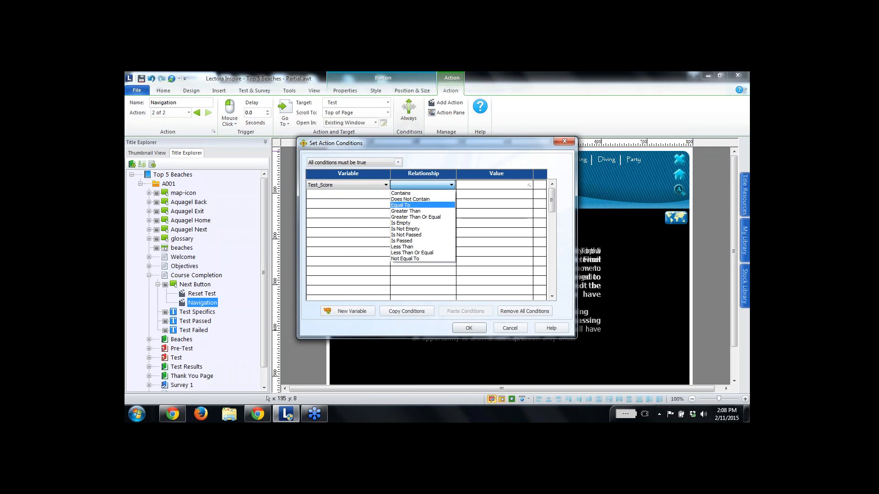
click(405, 259)
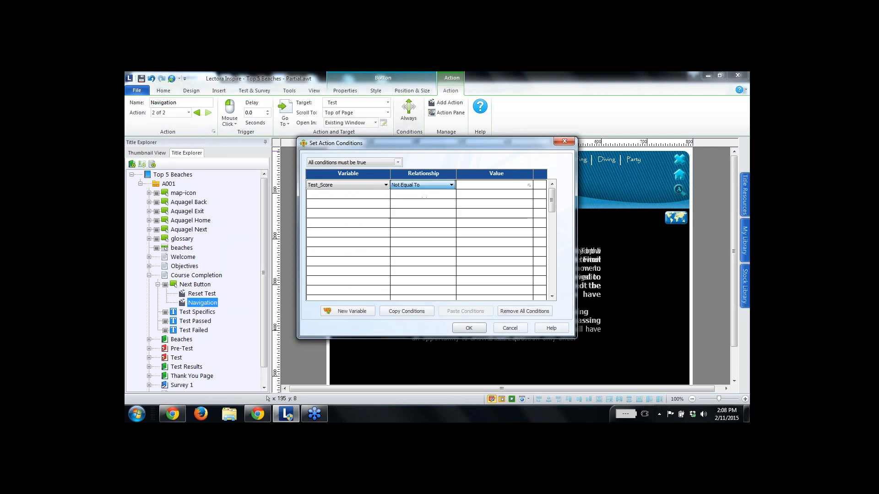
text(1)
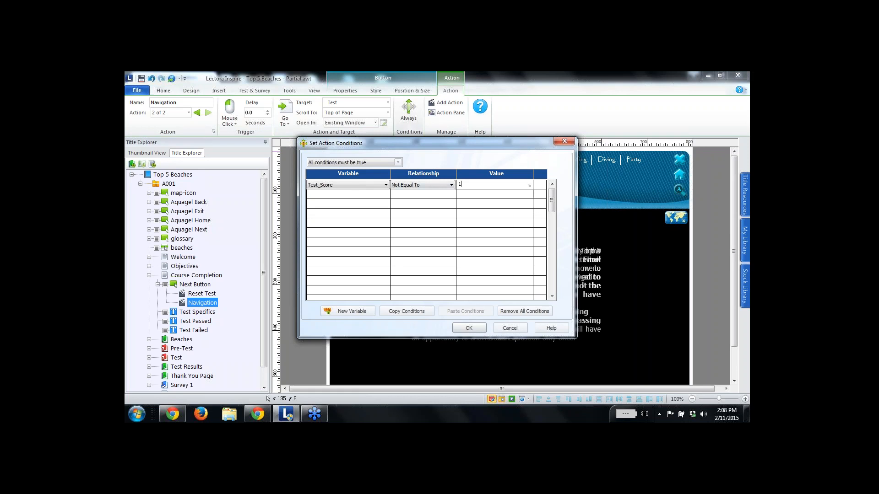
Switch to the Chrome presentation, go back to the Test Tracking Properties page to check the TestStatus variable key, and return to Lectora.
click(258, 413)
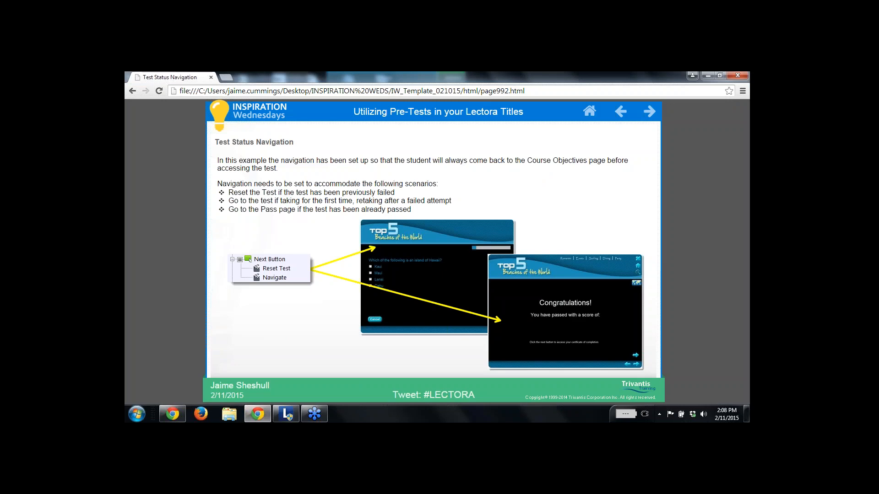
click(621, 112)
click(621, 111)
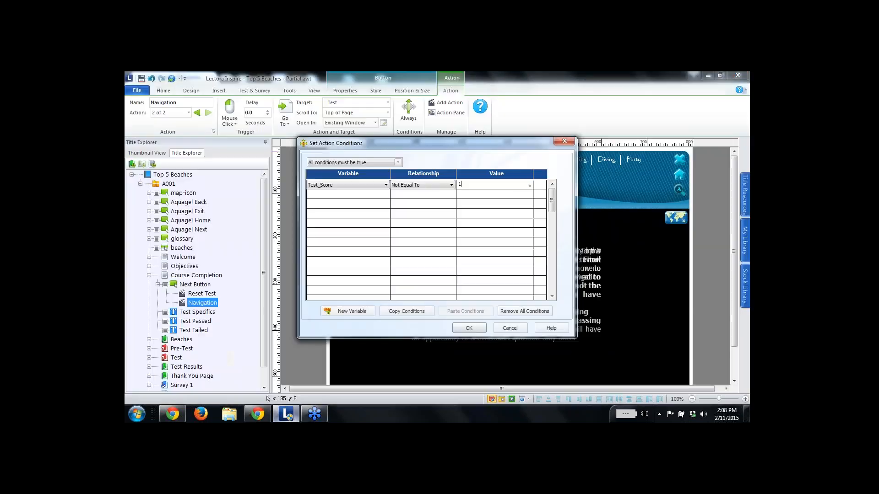
click(286, 413)
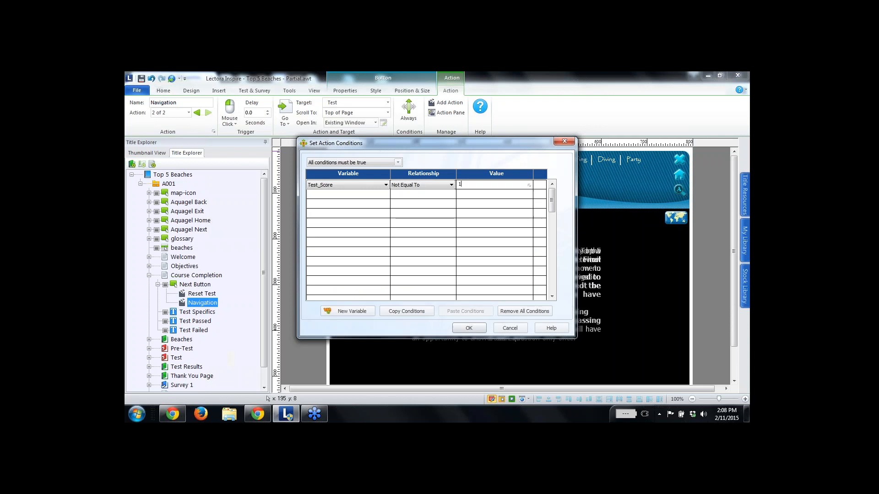
Accept the condition and set the Navigation action's else action to Go To with Test pass as target.
click(469, 328)
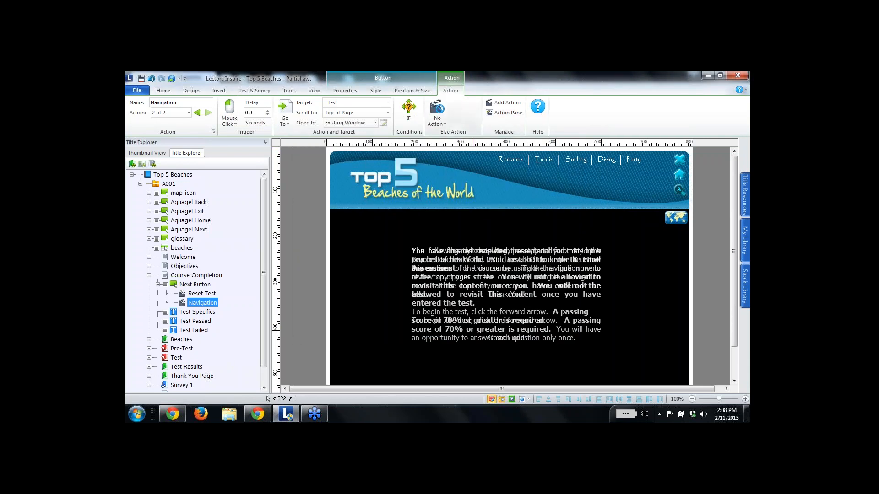
click(438, 115)
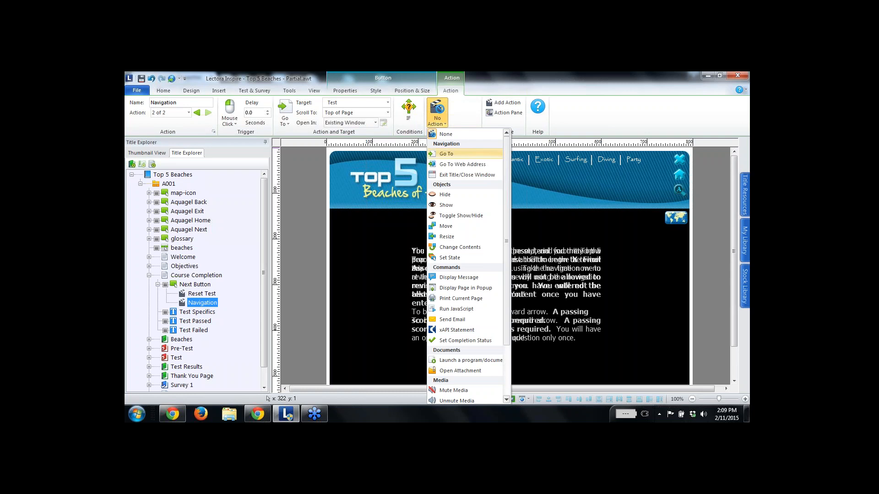
click(446, 153)
click(508, 102)
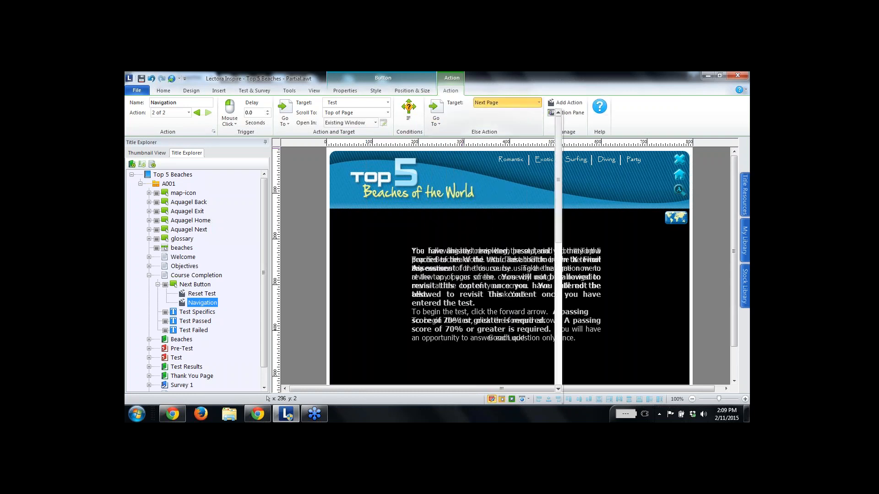
scroll(515, 251, down, 10)
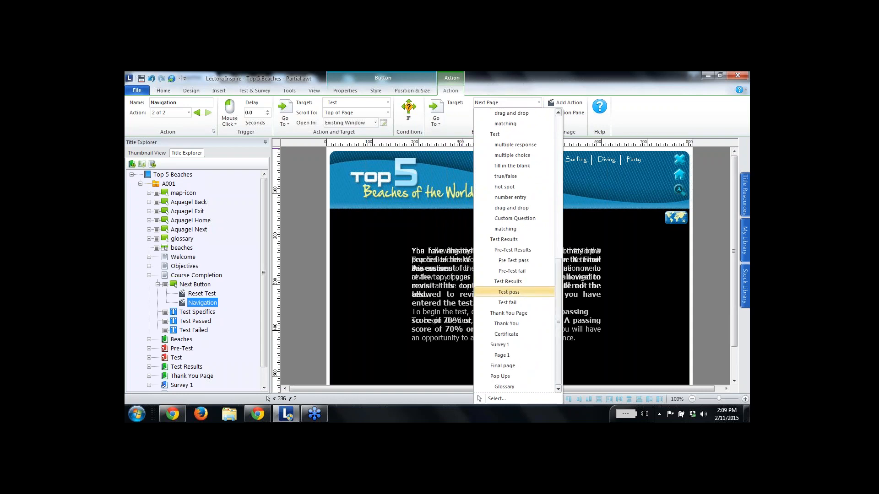
click(508, 293)
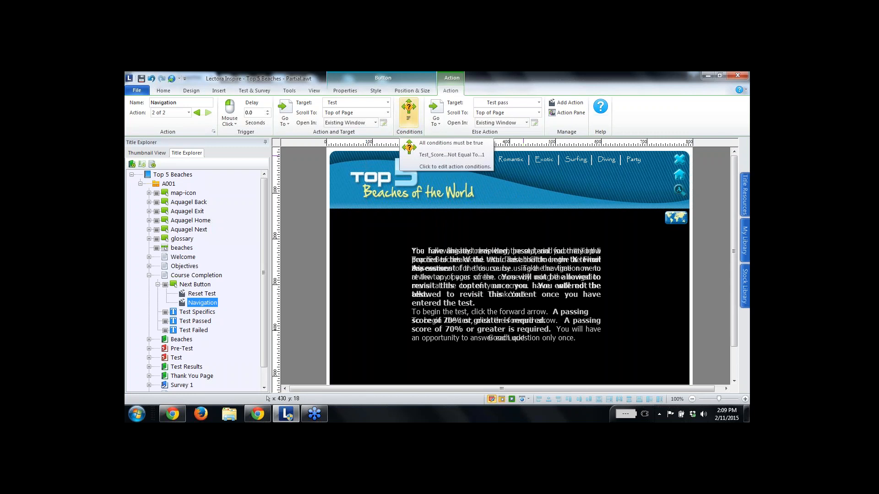
Change the variable in the Navigation action's condition to TestStatus.
click(409, 110)
click(386, 185)
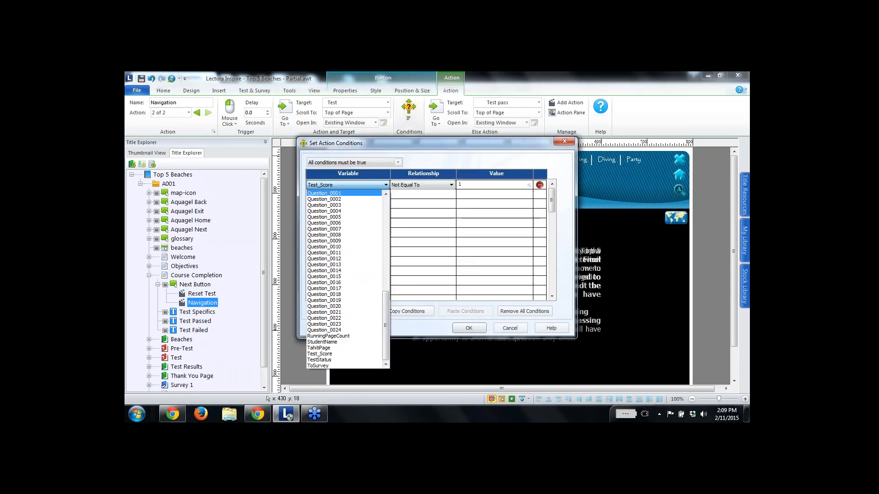
click(319, 360)
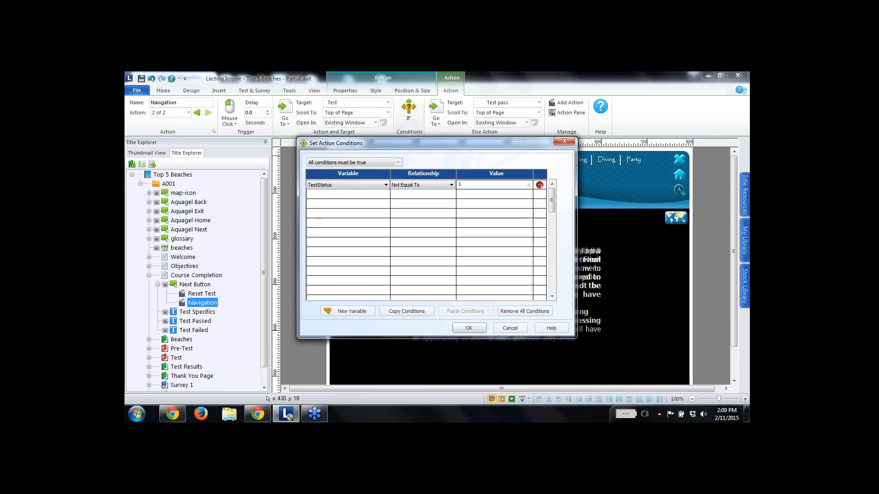
click(469, 328)
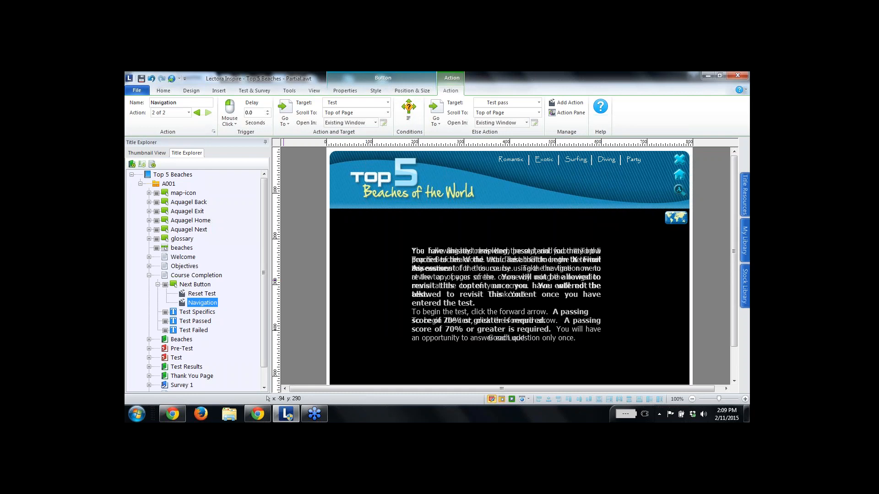
Review the Reset Test action, advance the Chrome presentation to the Test Status Navigation page on three additional actions, and return to Lectora.
click(202, 294)
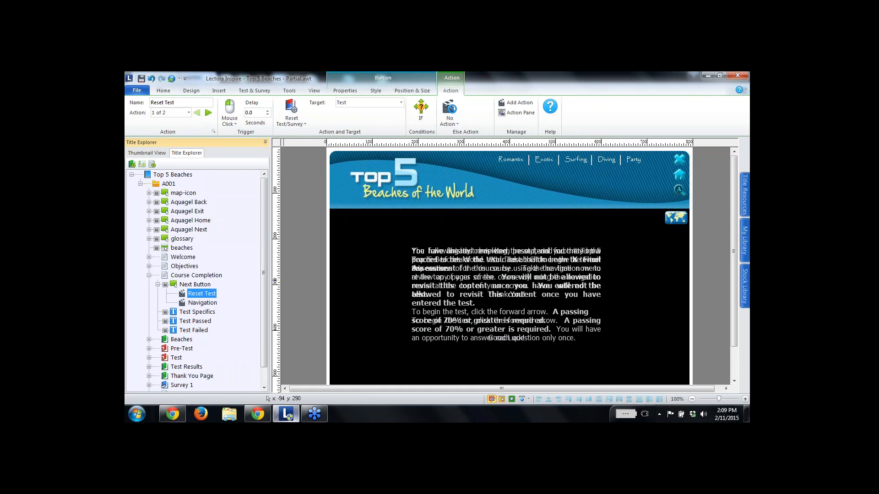
click(287, 416)
click(649, 112)
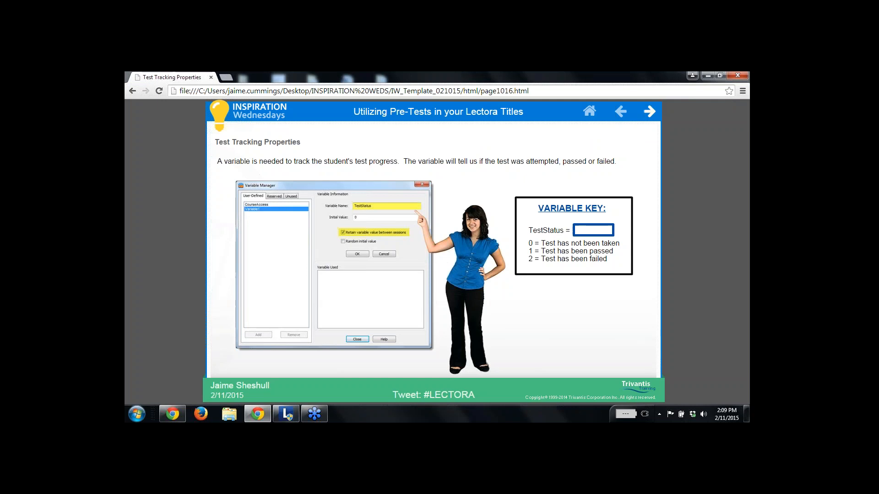
click(650, 112)
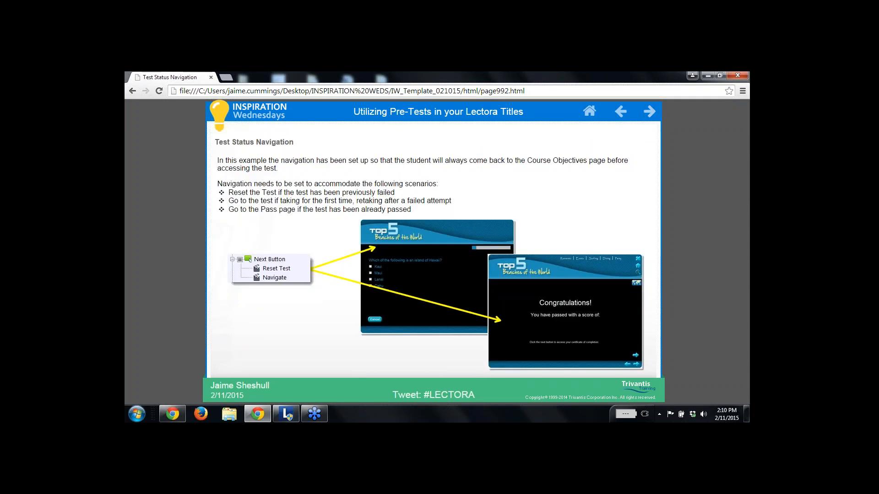
click(650, 112)
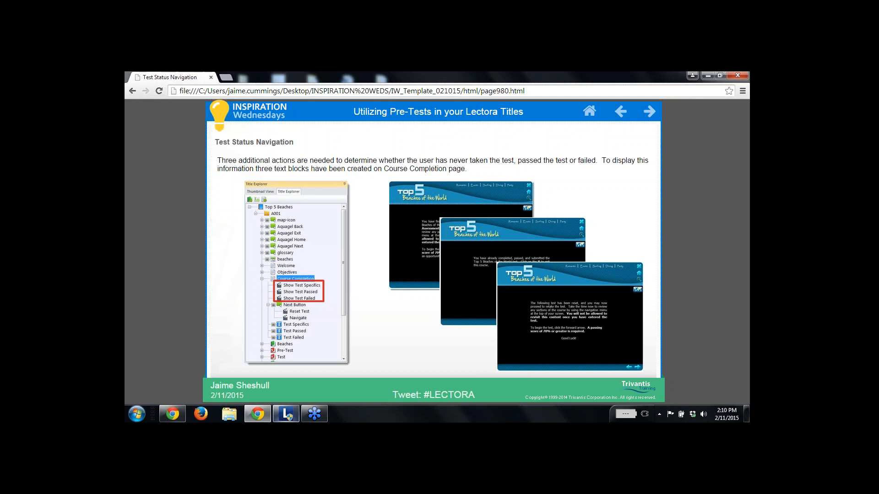
click(286, 414)
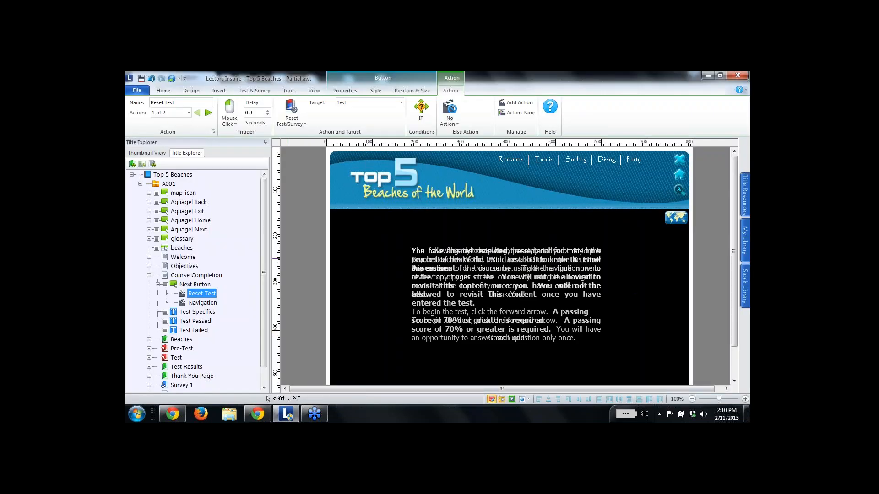
Examine the Test Specifics, Test Passed and Test Failed text blocks one at a time by toggling their visibility, and show all three again.
click(165, 321)
click(165, 330)
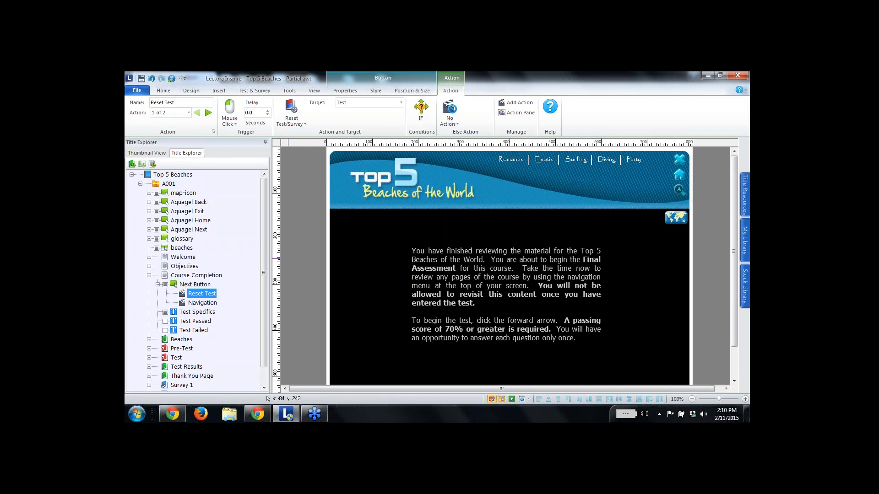
click(197, 312)
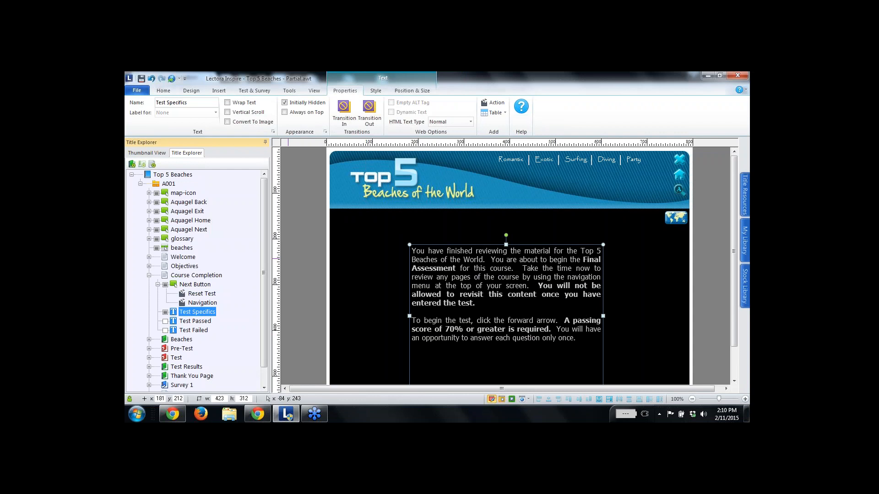
click(165, 312)
click(166, 321)
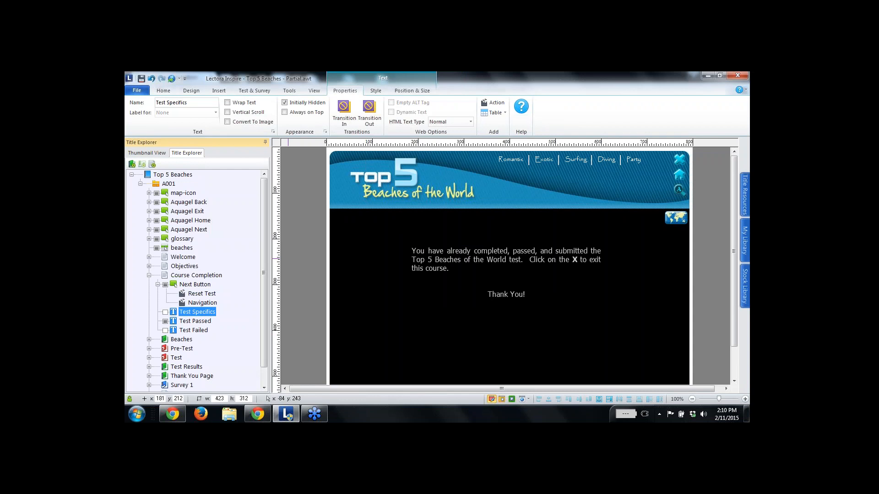
click(165, 321)
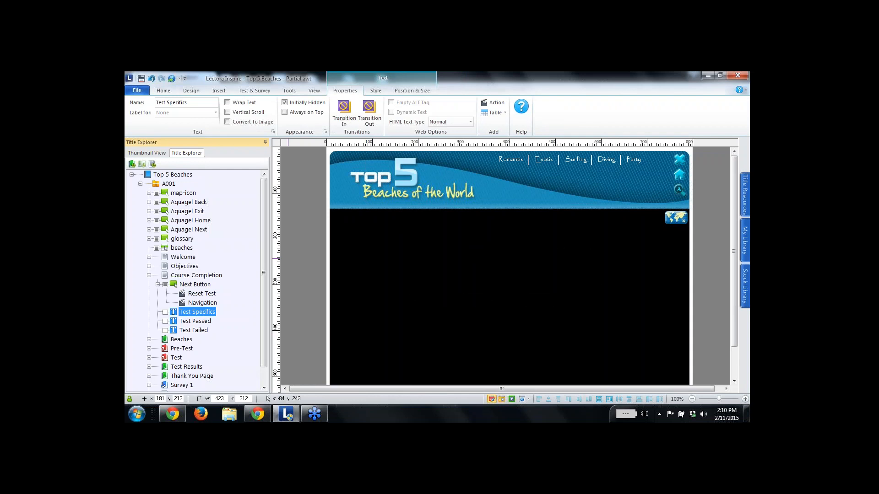
click(165, 330)
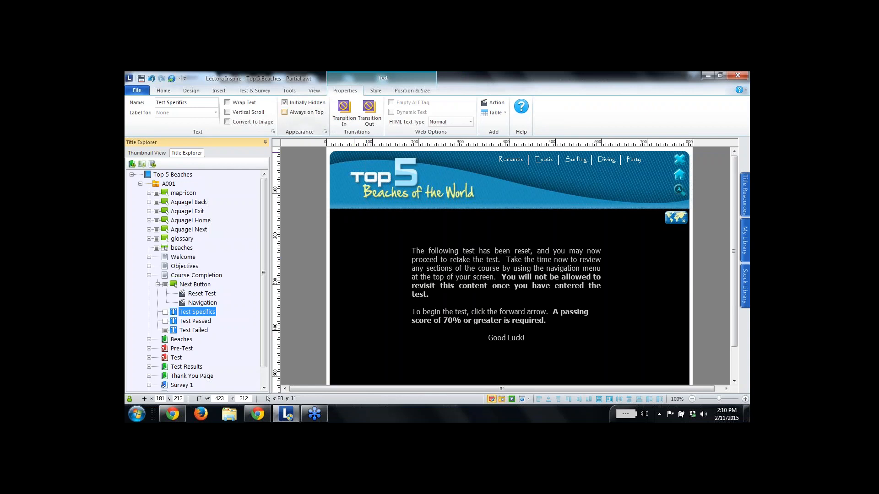
click(165, 312)
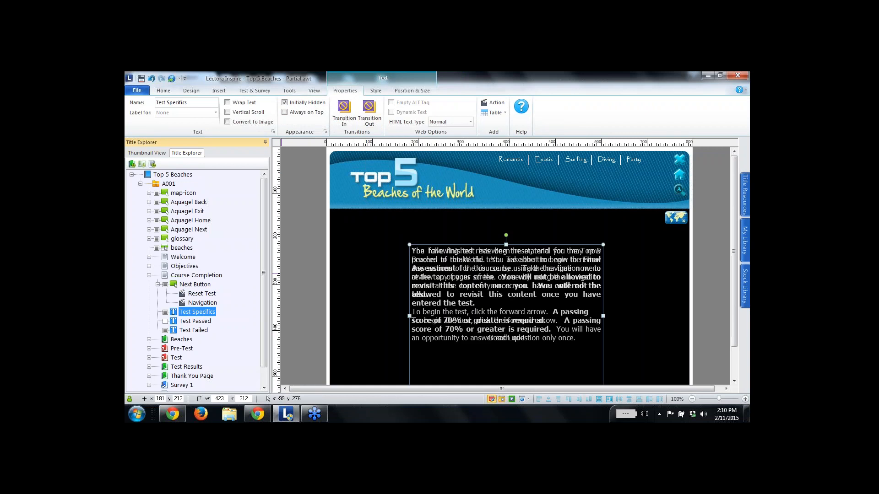
click(166, 321)
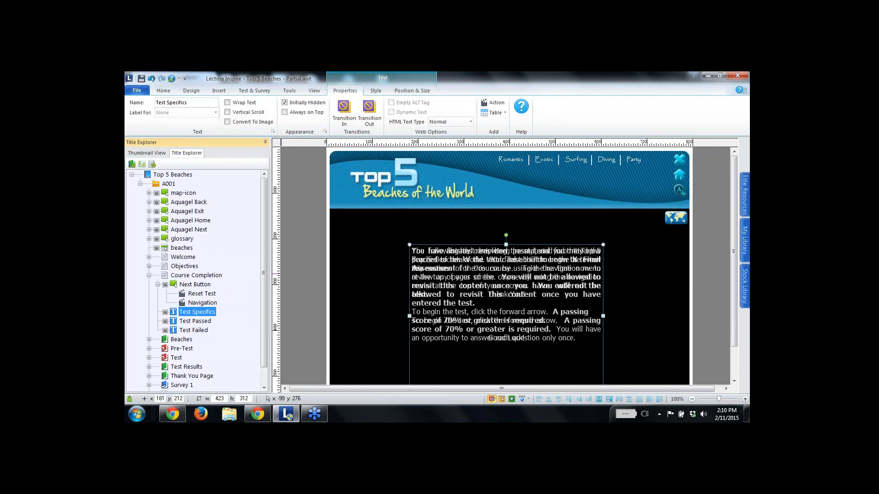
Add an action named Show Test Specifics to the Course Completion page that shows the Test Specifics text block.
click(197, 276)
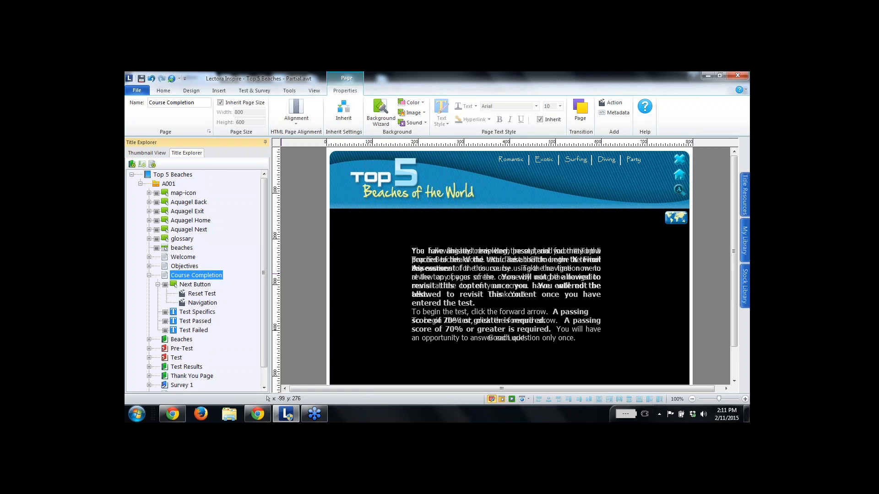
click(158, 285)
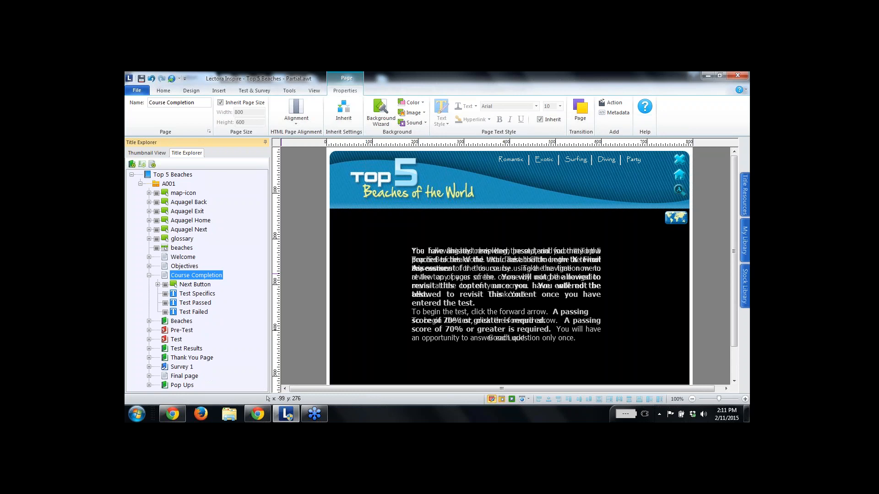
click(613, 103)
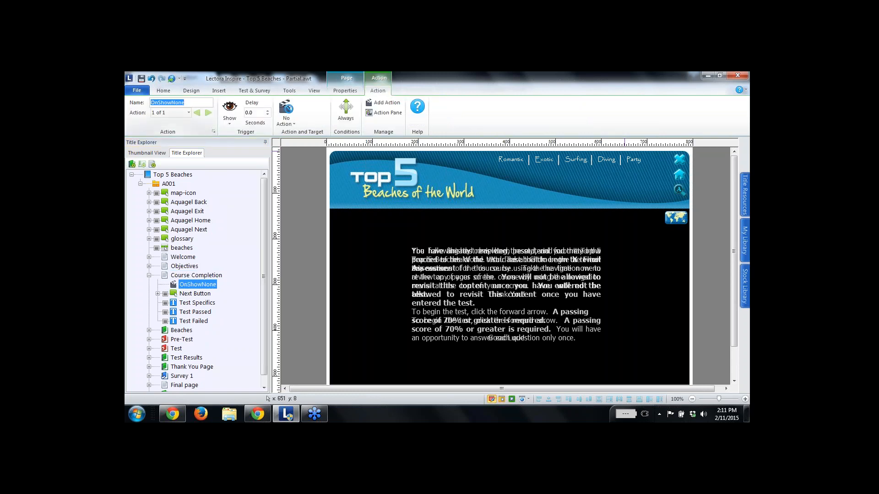
text(Show Test Specifics)
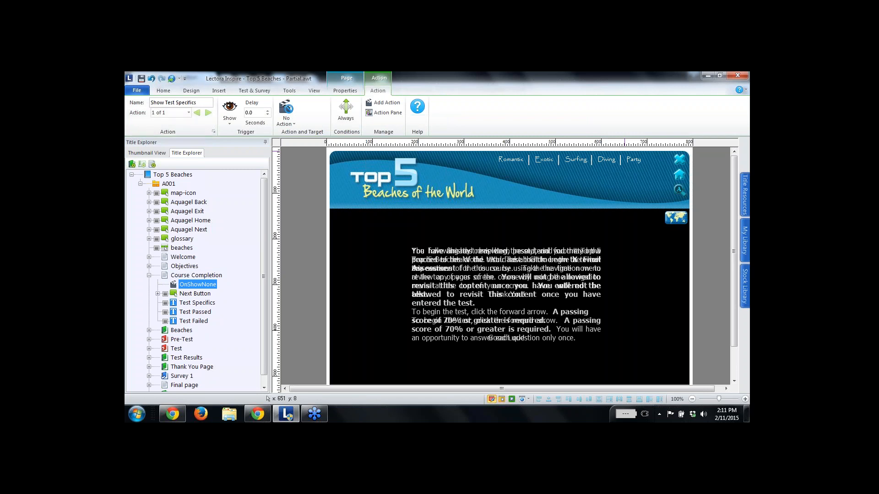
click(286, 112)
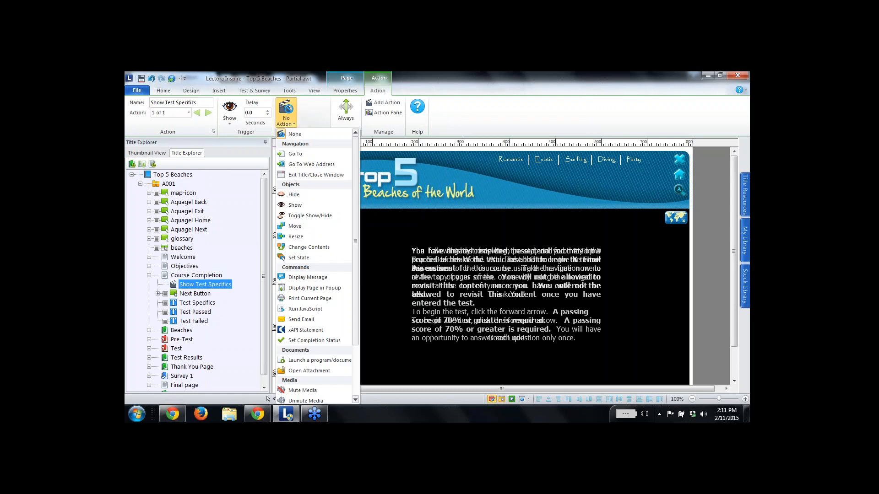
click(294, 205)
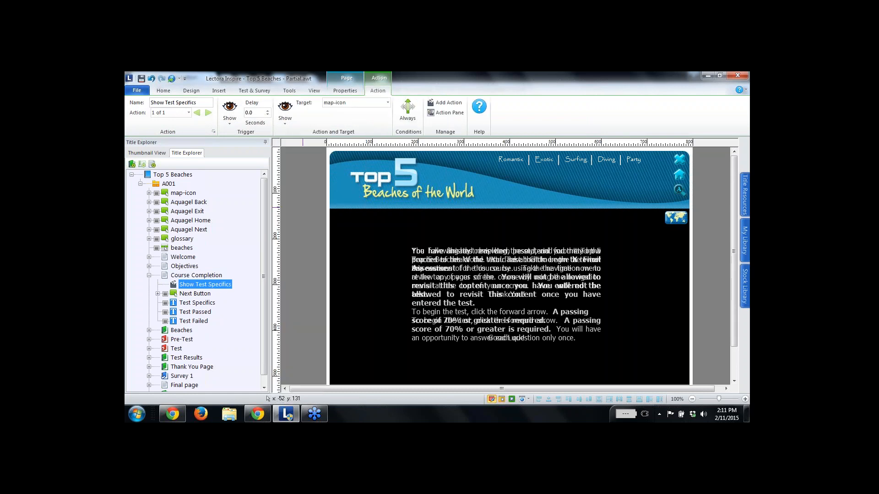
click(387, 103)
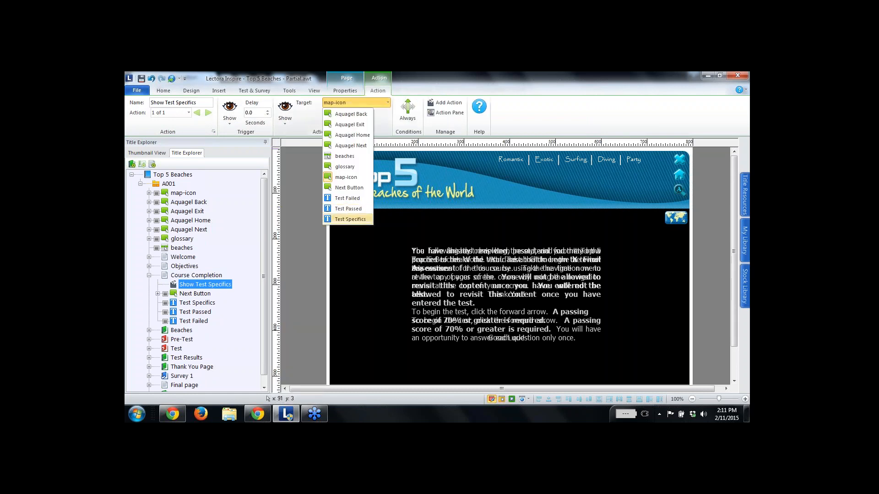
click(350, 219)
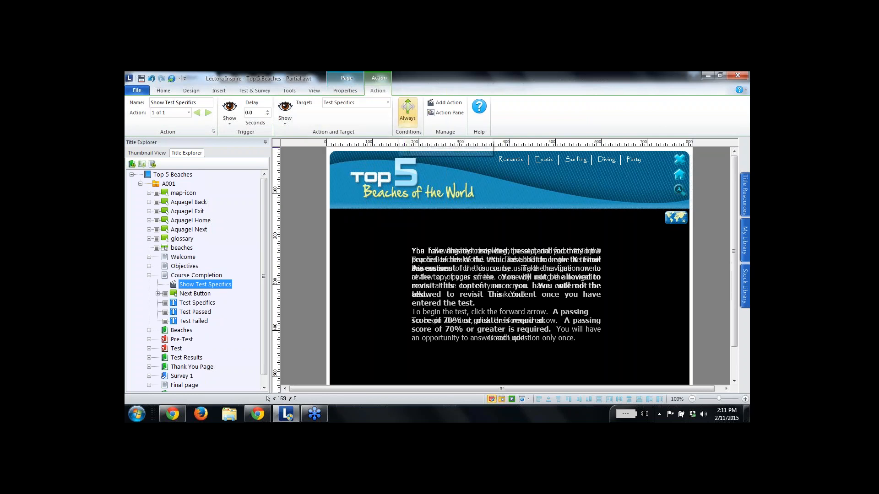
Give the Show Test Specifics action the condition TestStatus Equal To 0.
click(407, 108)
click(386, 185)
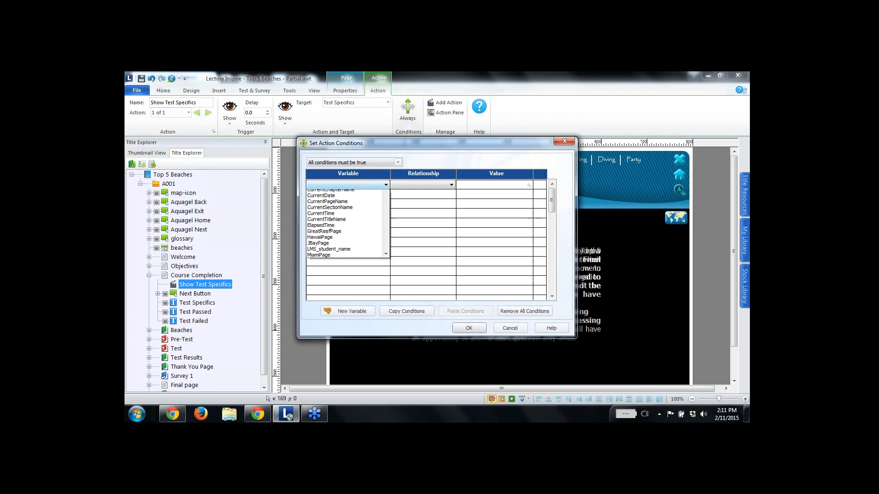
drag(386, 219, 386, 311)
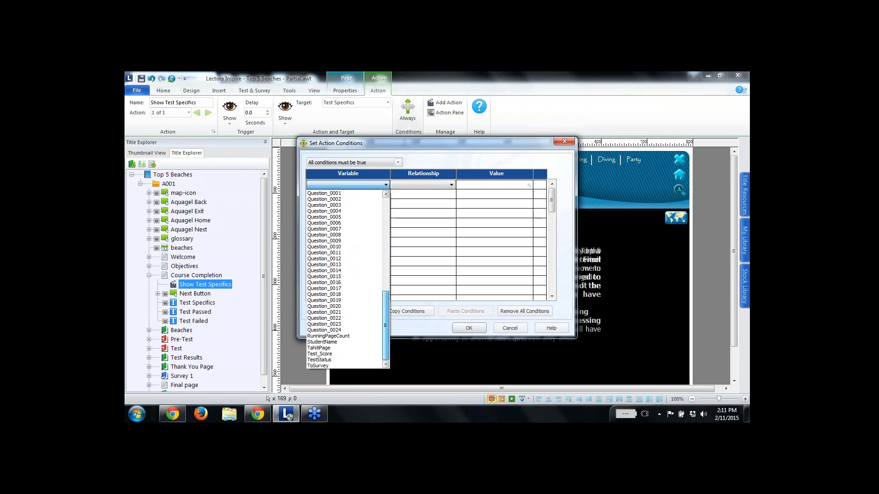
click(319, 360)
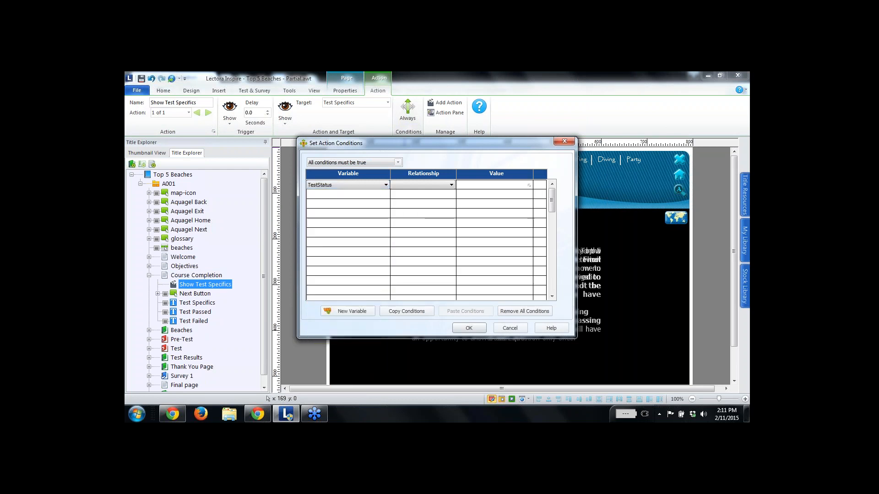
click(451, 185)
click(422, 205)
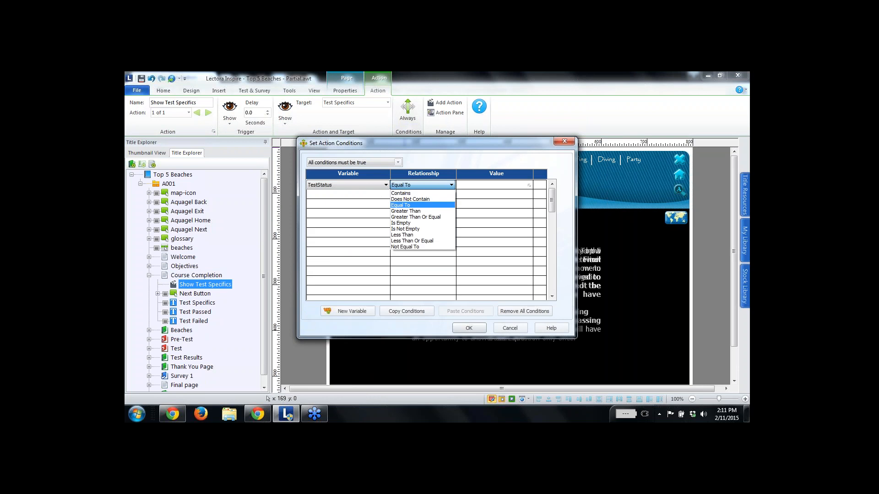
click(485, 185)
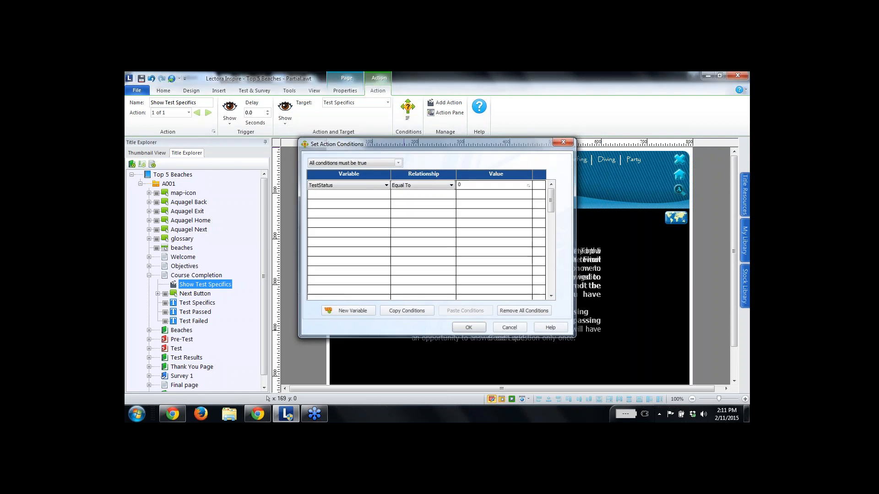
click(469, 328)
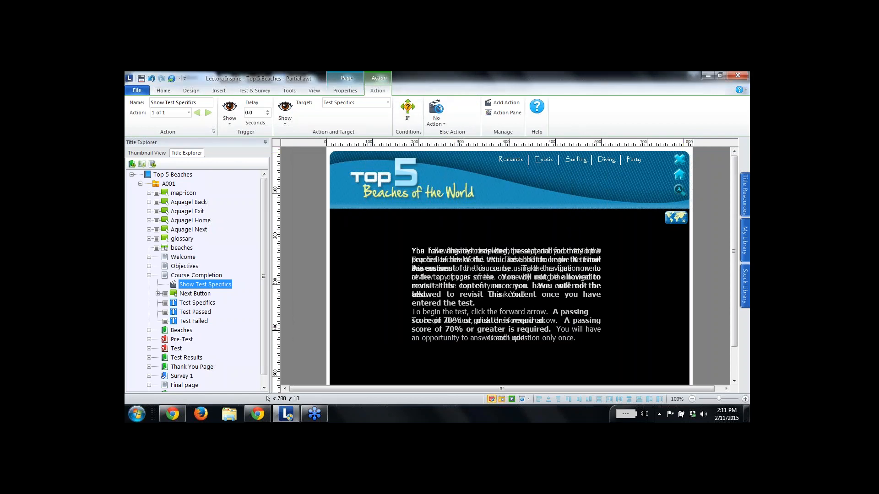
Duplicate the Show Test Specifics action on the Course Completion page and rename the copy Show Test Passed.
right_click(188, 284)
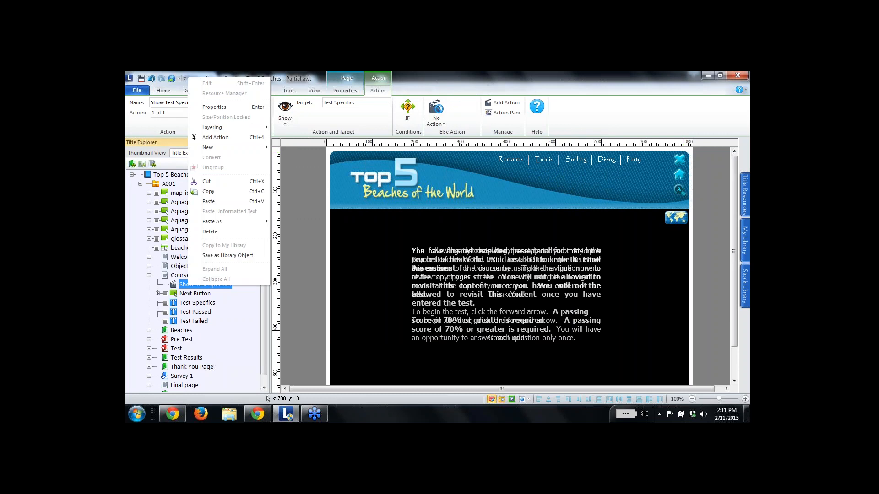
click(208, 191)
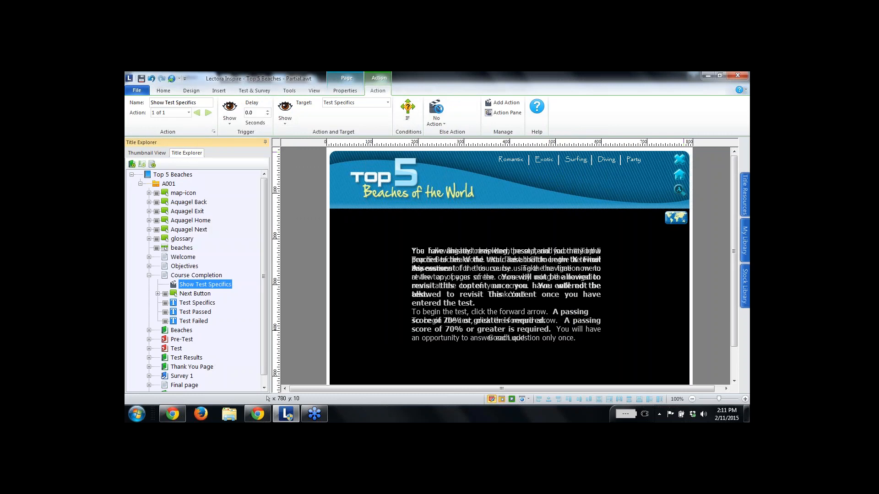
key(ctrl+v)
click(205, 294)
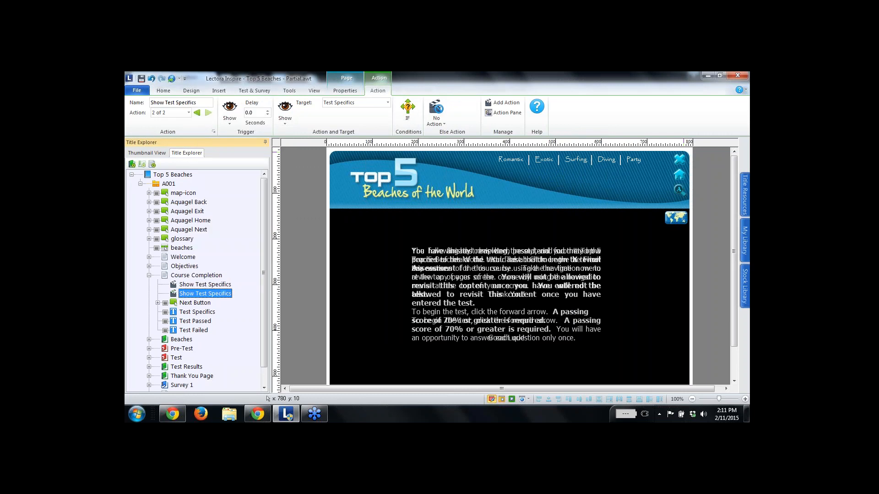
key(F2)
key(End)
key(BackSpace)
key(BackSpace)
key(BackSpace)
key(BackSpace)
key(BackSpace)
key(BackSpace)
key(BackSpace)
key(BackSpace)
key(BackSpace)
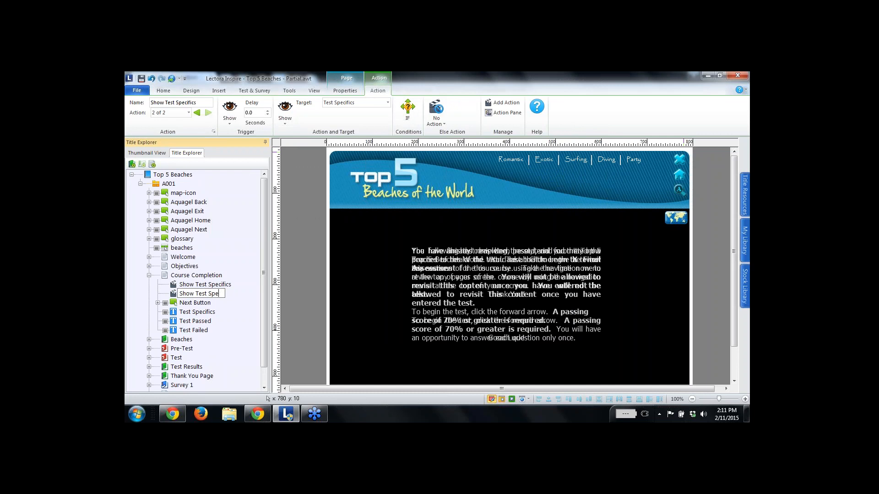
text(Passed)
Target the Show Test Passed action at the Test Passed text block and set its TestStatus condition value to 1.
click(388, 102)
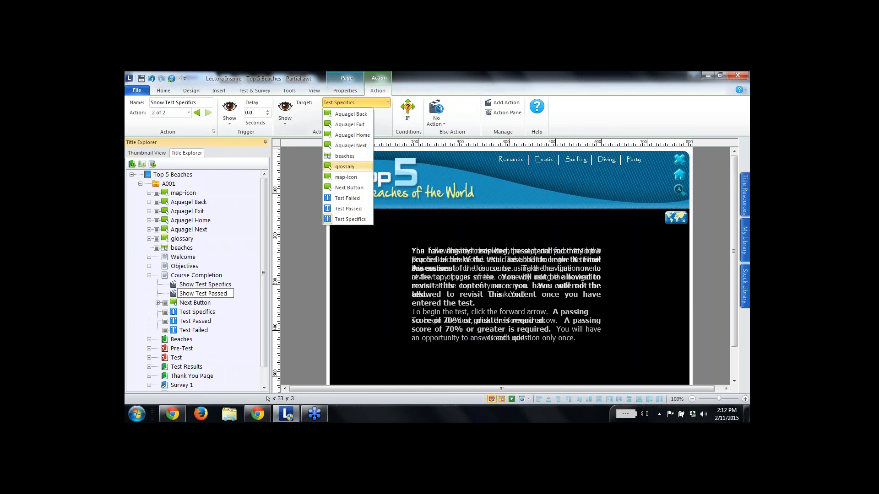
click(348, 209)
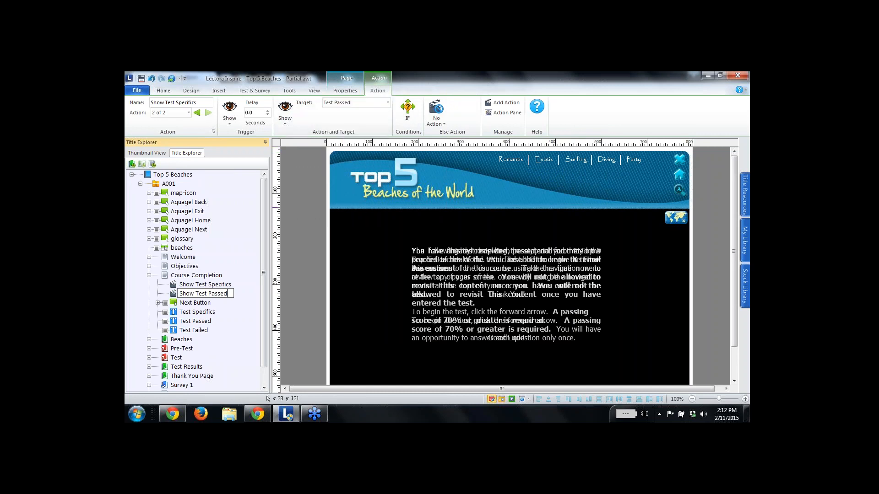
click(407, 110)
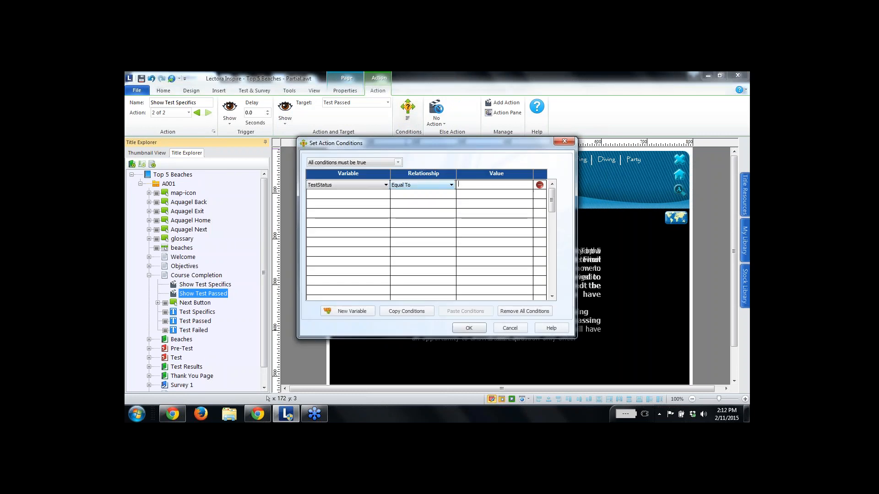
text(1)
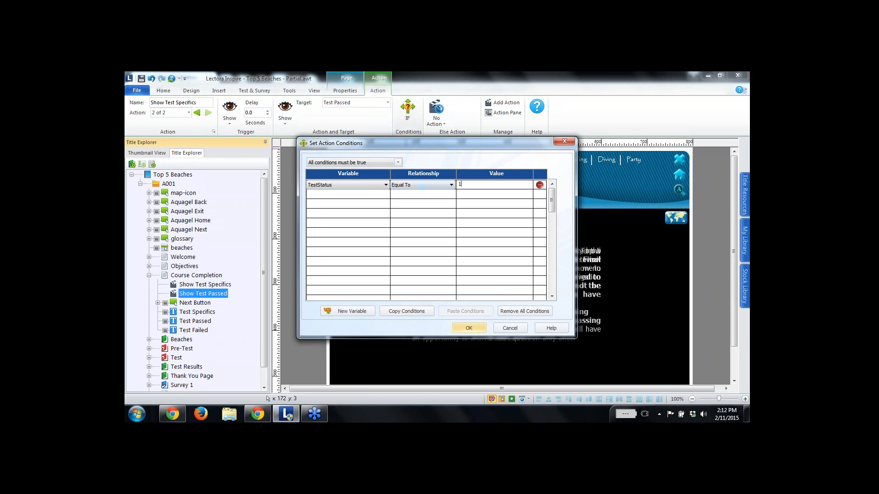
click(468, 328)
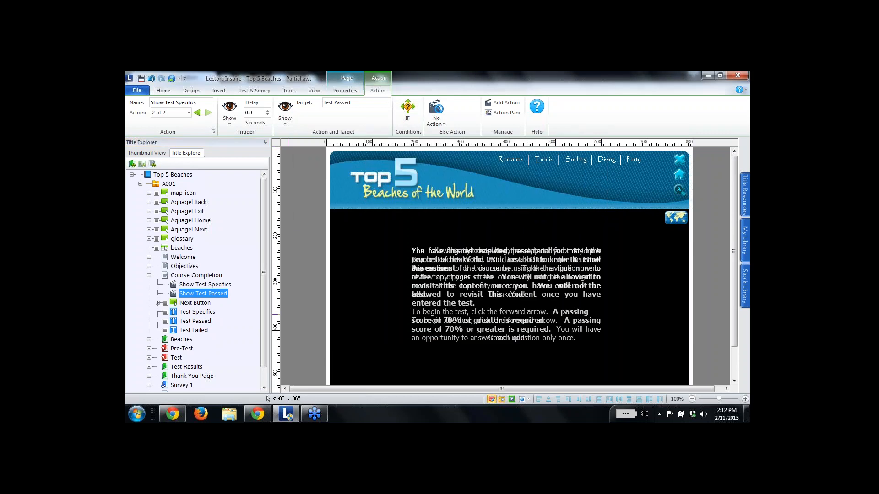
Paste another copy of the Show Test Specifics action and rename it Show Test Failed.
key(ctrl+v)
key(F2)
key(End)
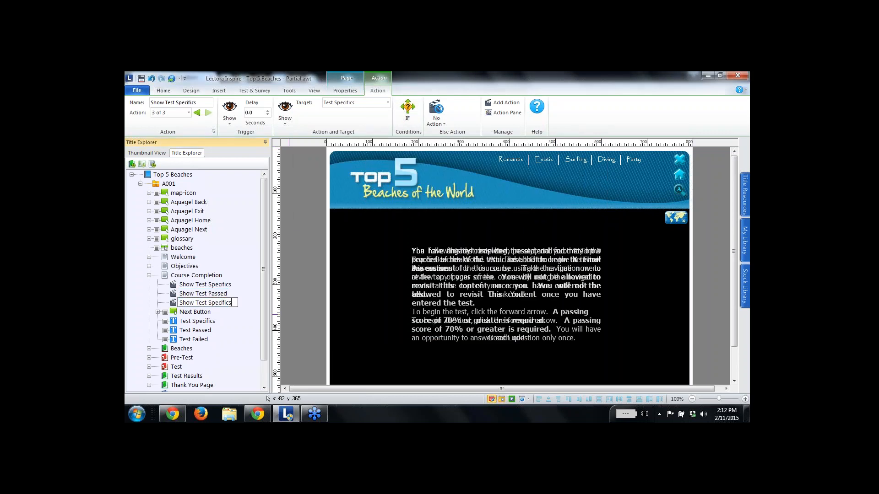
key(BackSpace)
key(BackSpace)
key(BackSpace)
key(BackSpace)
key(BackSpace)
key(BackSpace)
key(BackSpace)
key(BackSpace)
key(BackSpace)
text(Failed)
Target the Show Test Failed action at the Test Failed text block and set its TestStatus condition value to 2.
click(388, 103)
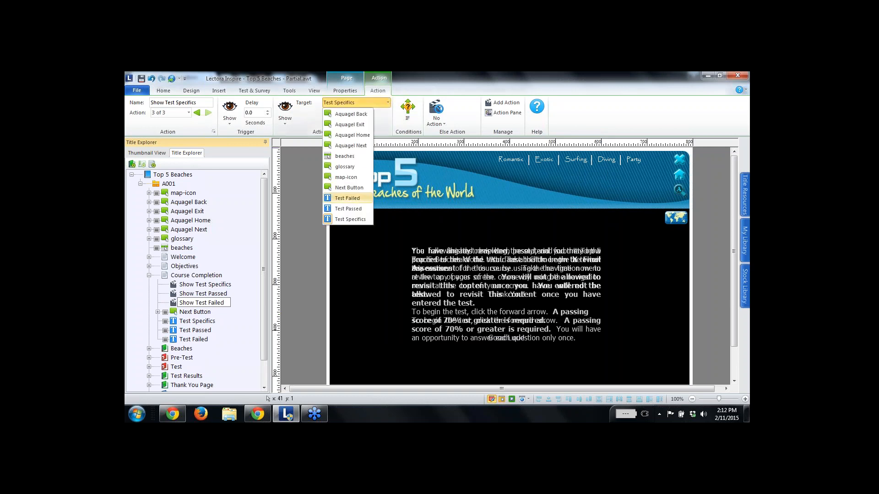
click(347, 198)
click(408, 112)
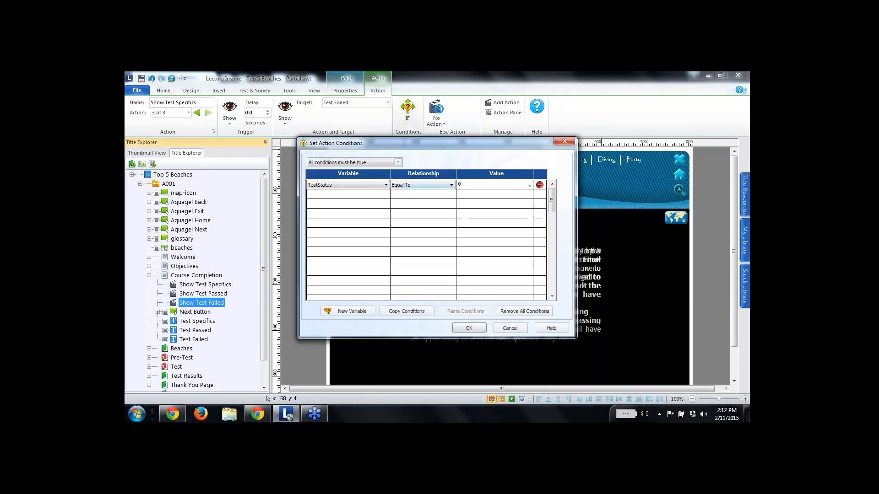
drag(463, 184, 451, 185)
key(BackSpace)
text(2)
click(469, 328)
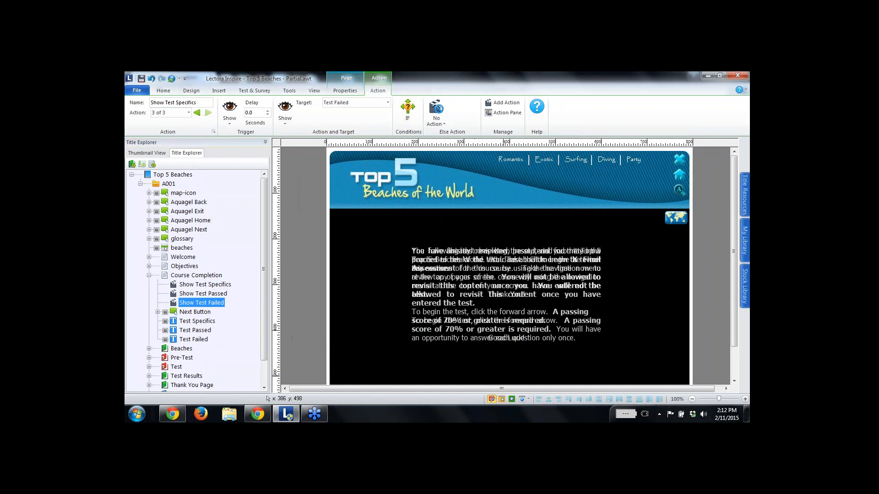
Check the Course Completion page's text display in Run mode, return to Edit mode and collapse the page in the title tree.
click(502, 400)
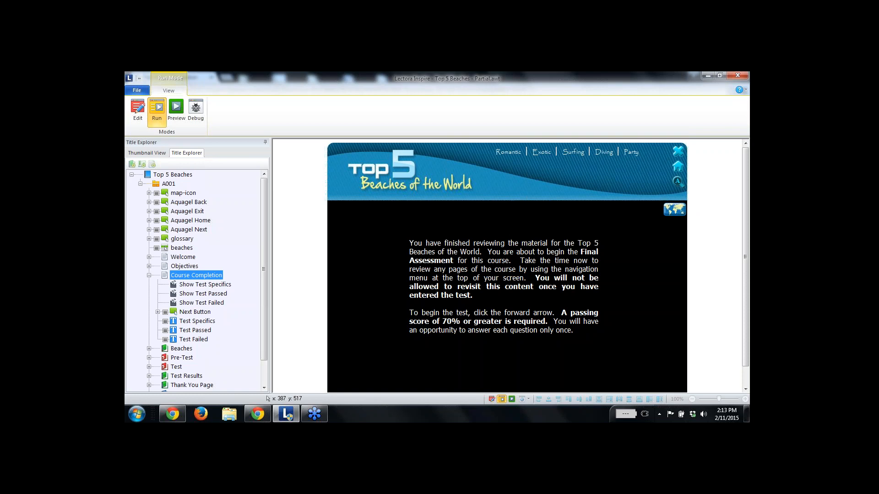
click(137, 109)
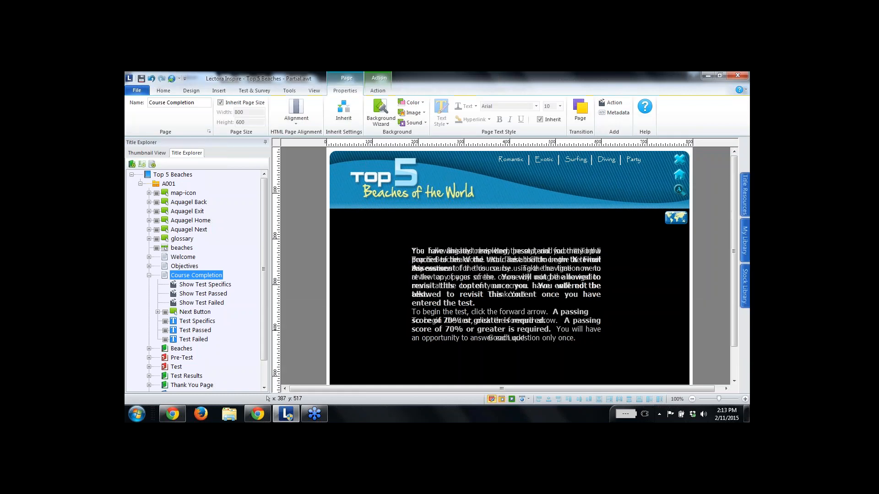
click(149, 275)
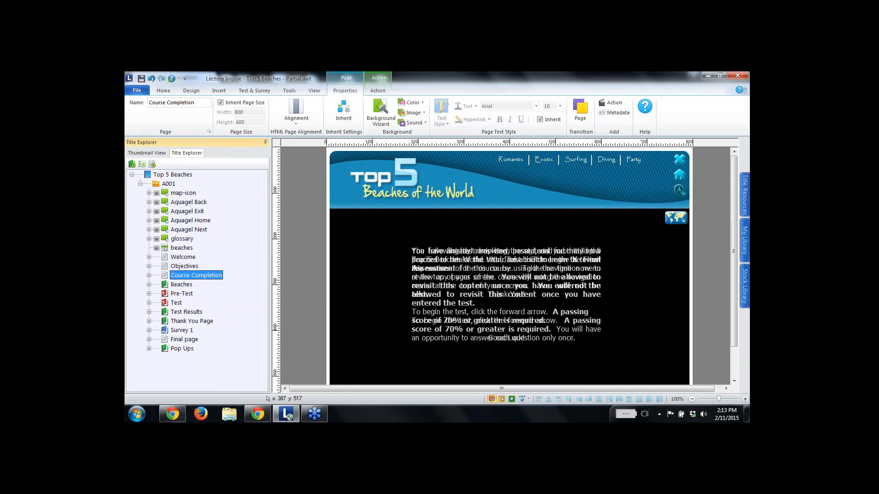
Switch to the Chrome presentation and advance it to the Submitting Pre-Test Score page.
click(257, 414)
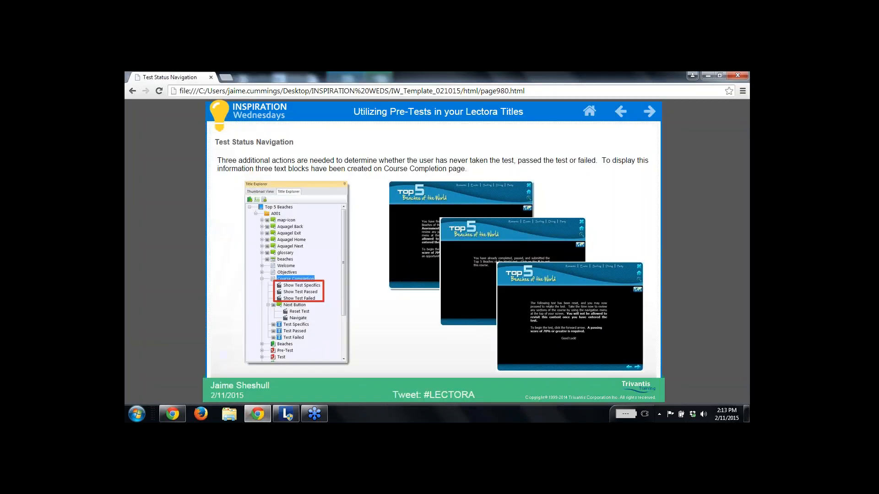
click(649, 112)
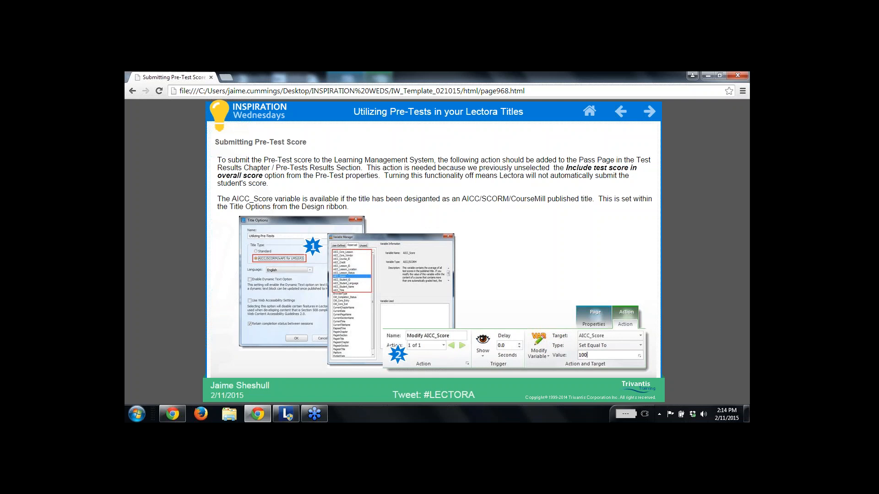
Switch to Lectora and check the title type in the Title Options, accepting the dialog.
click(286, 414)
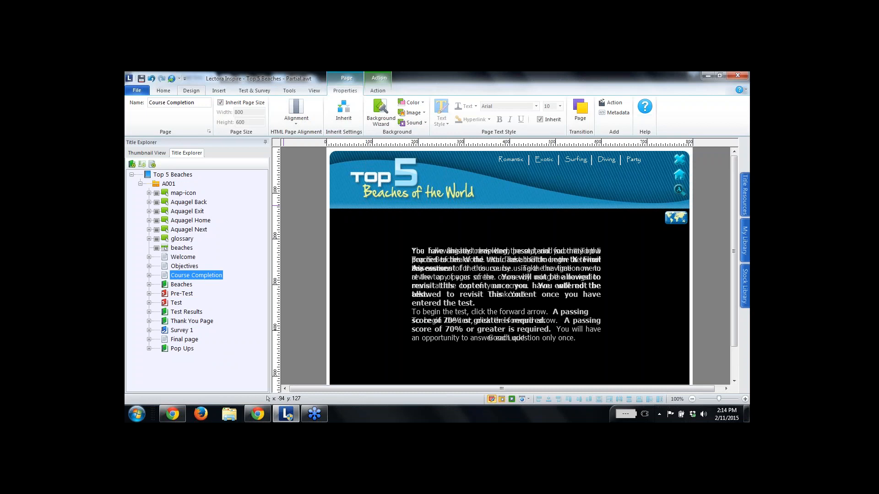
click(192, 91)
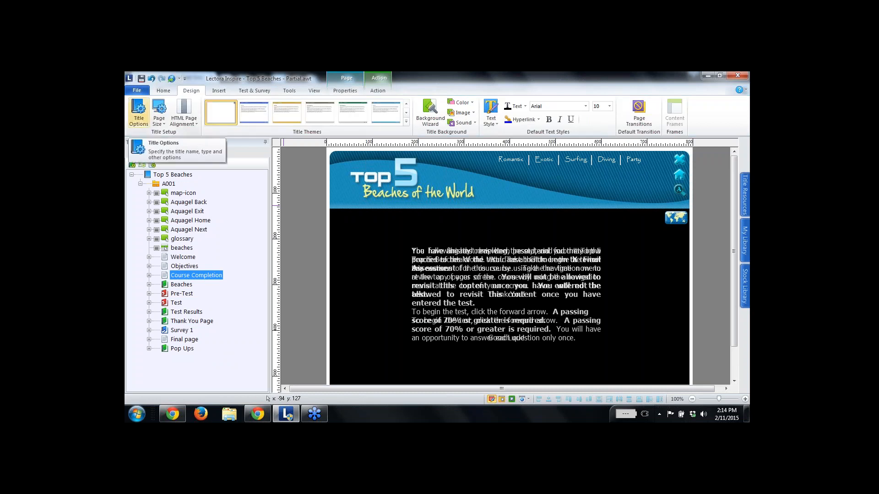
click(138, 111)
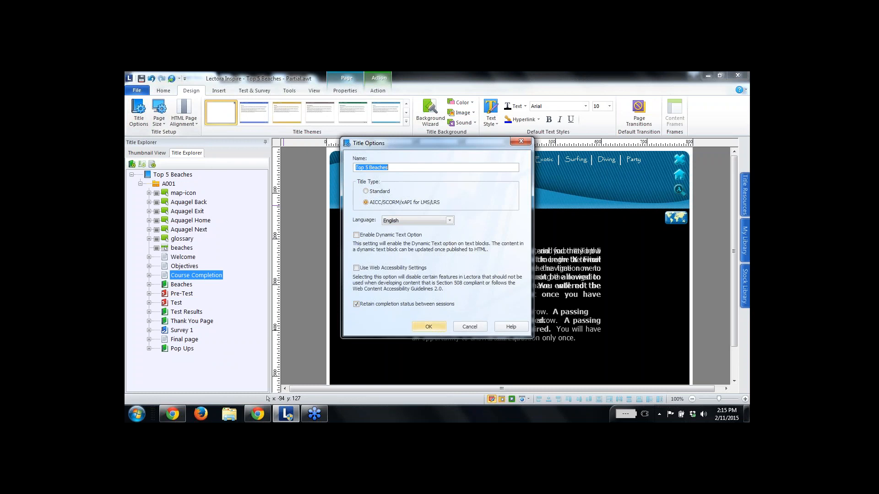
click(429, 327)
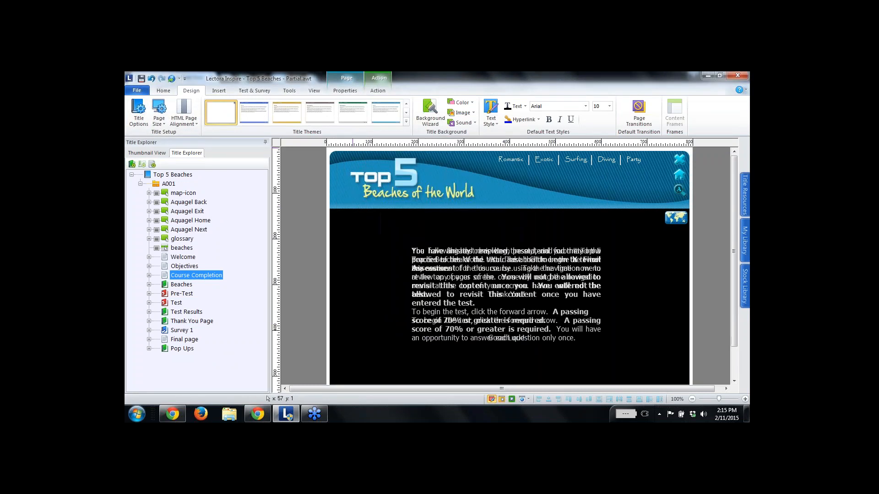
Examine the description of the reserved AICC_Score variable in the Variable Manager and close the dialog.
click(289, 91)
click(330, 110)
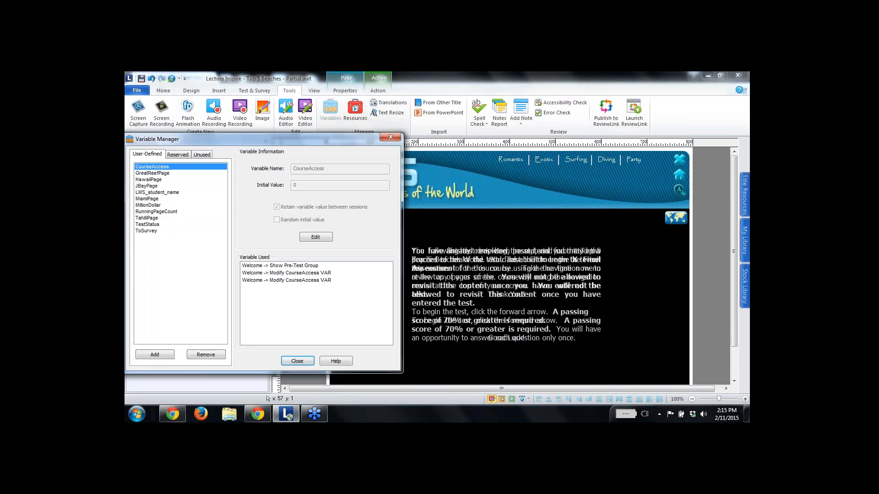
drag(275, 139, 422, 121)
click(325, 137)
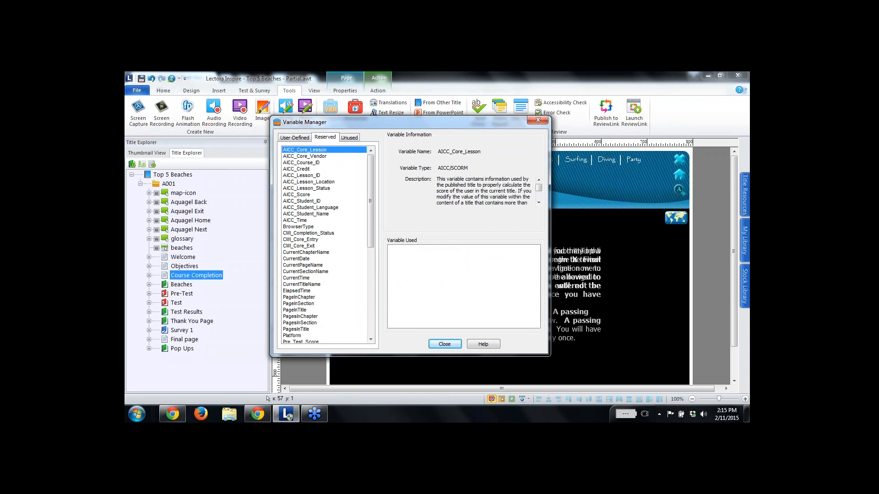
click(296, 195)
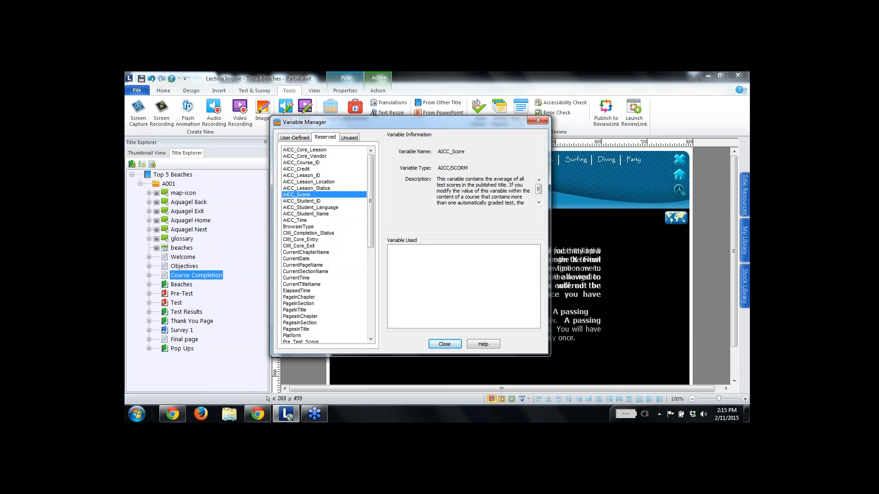
click(444, 345)
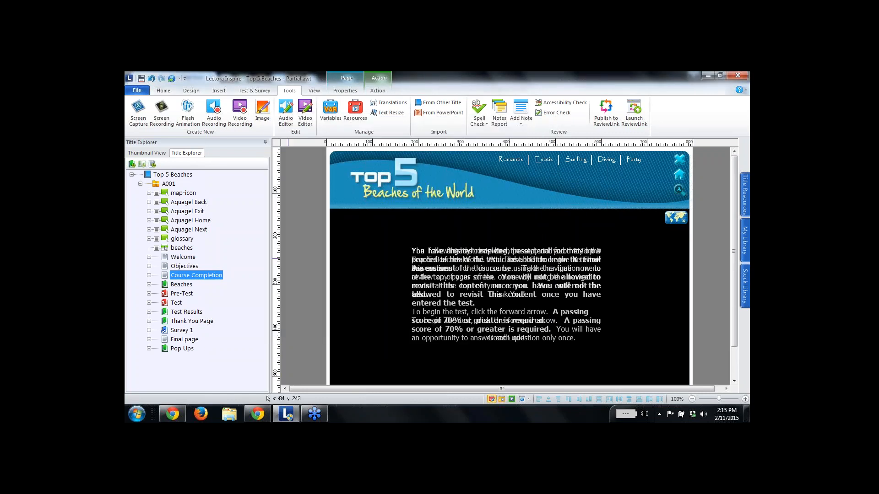
Check the Pre-Test's behavior targets and add an action named Modify AICC_Score to the Pre-Test pass page.
click(181, 293)
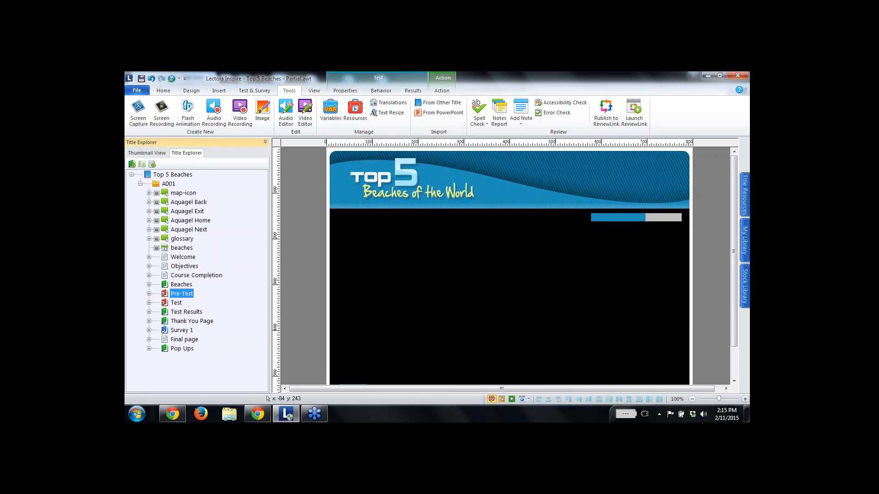
click(381, 90)
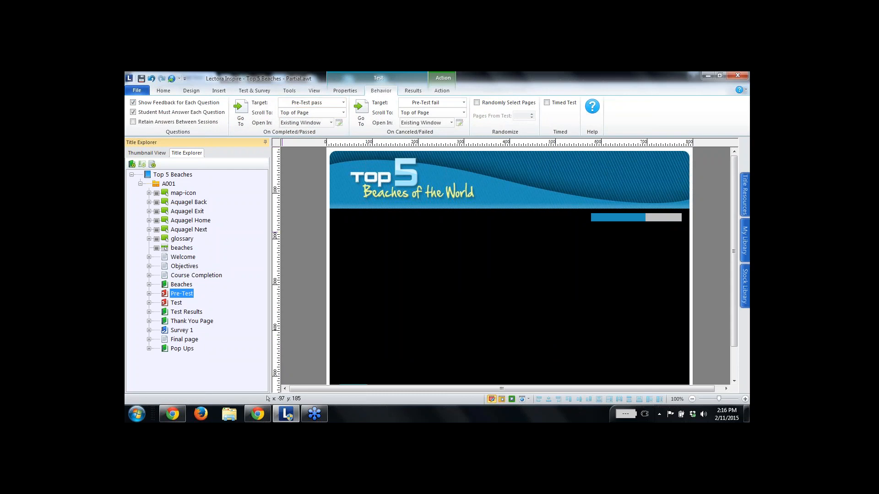
click(149, 312)
click(206, 331)
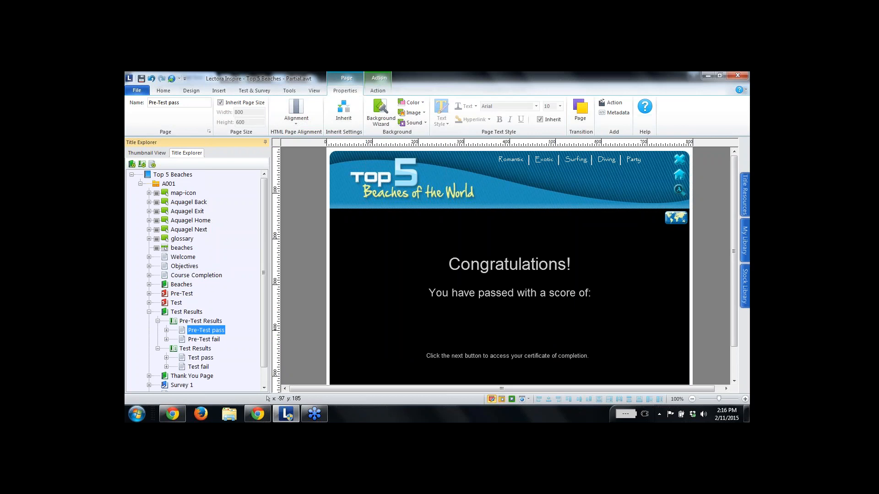
click(166, 330)
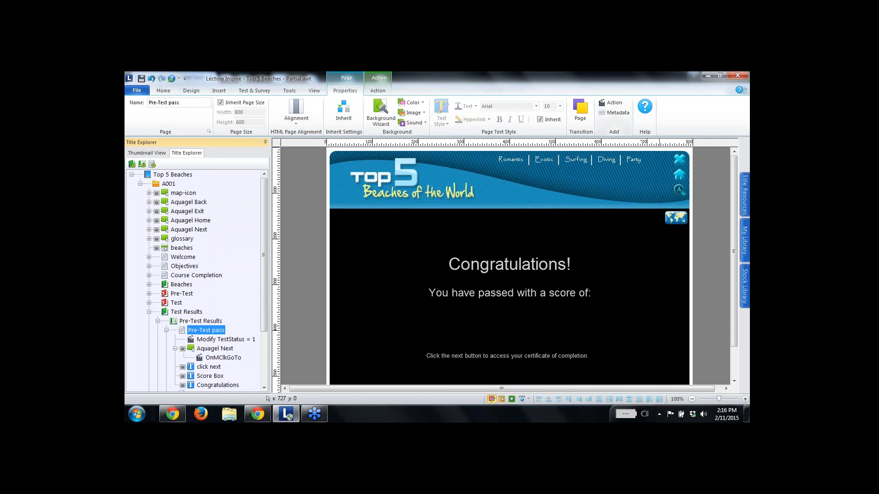
click(612, 102)
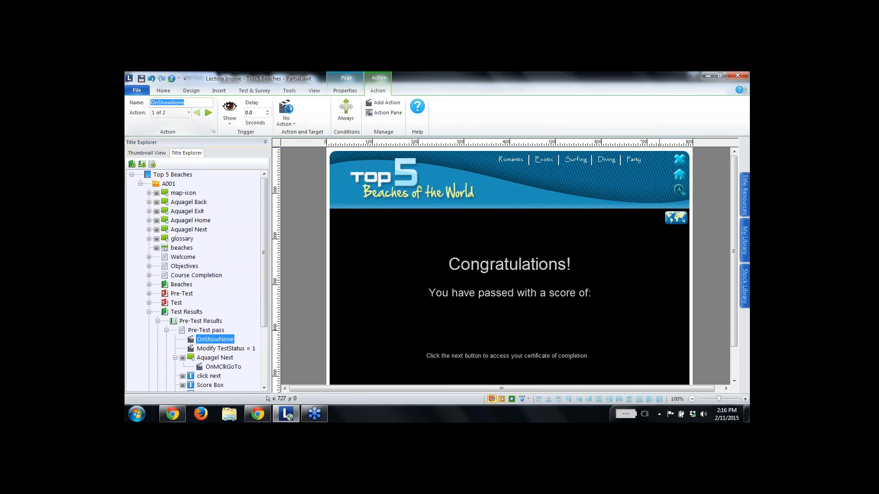
text(Modify AICC_Score)
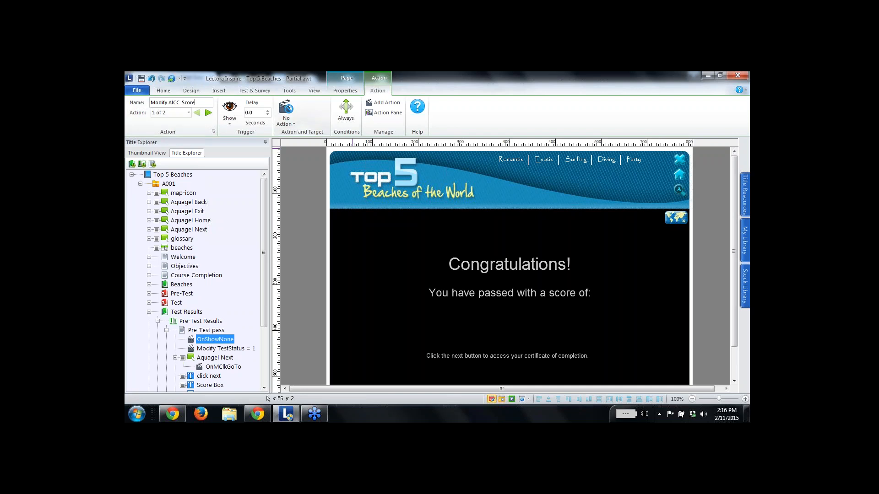
Make the Modify AICC_Score action set the AICC_Score variable equal to 100, and collapse the Test Results chapter.
click(286, 120)
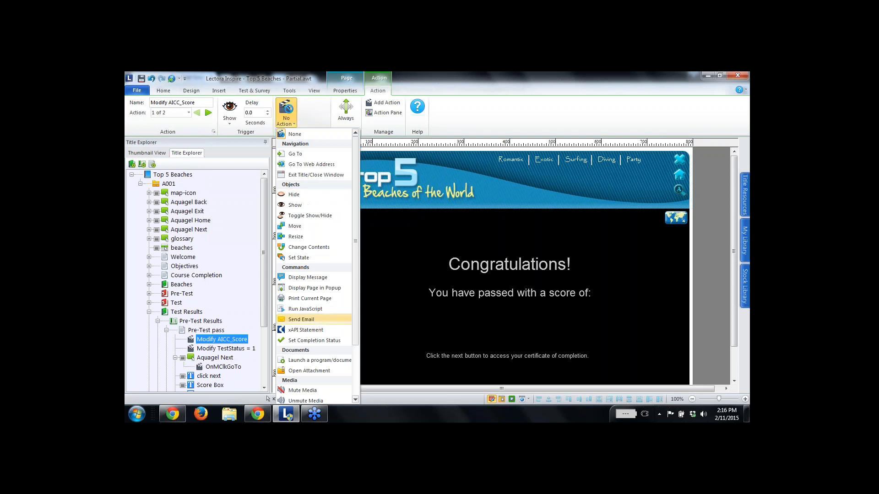
scroll(302, 319, down, 2)
click(302, 379)
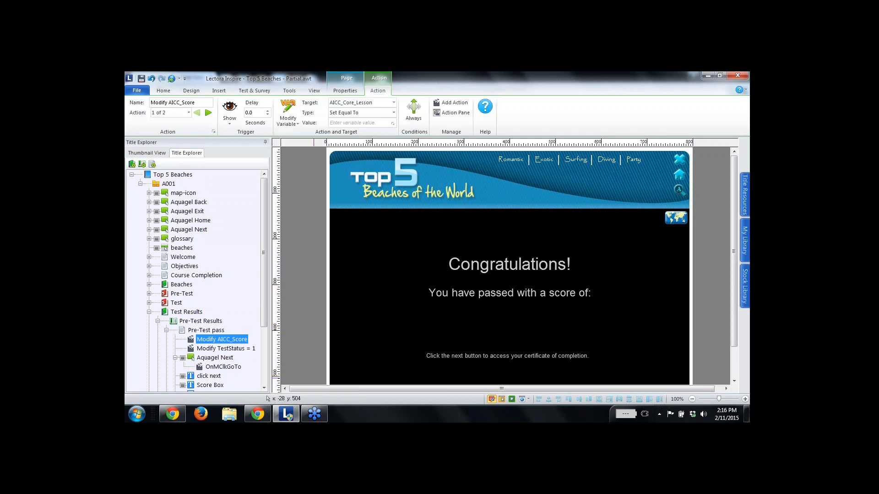
click(359, 102)
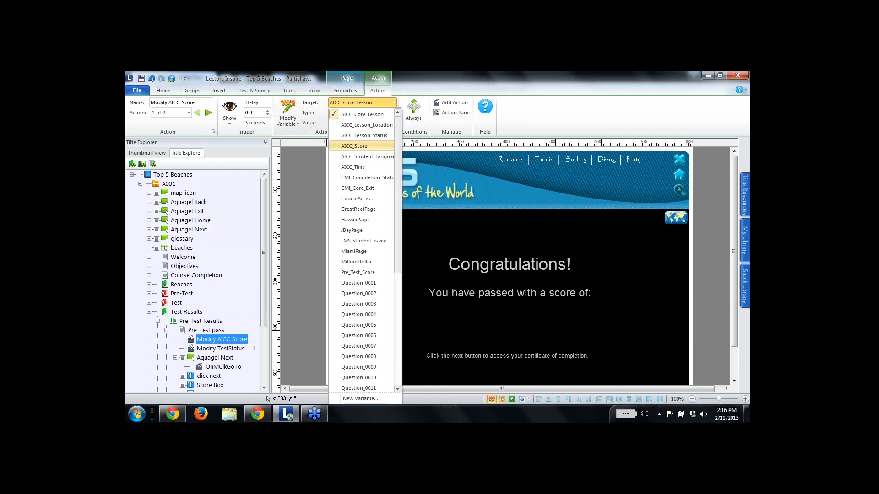
click(355, 146)
click(357, 123)
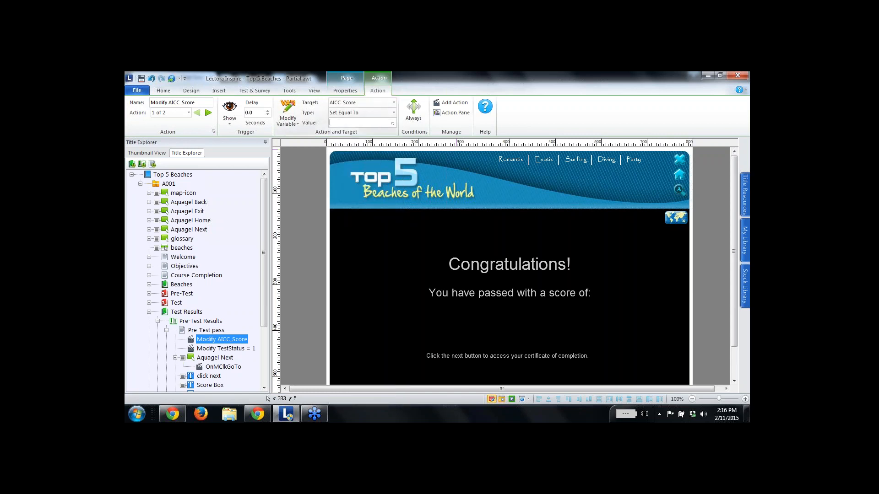
text(100)
click(158, 322)
click(149, 312)
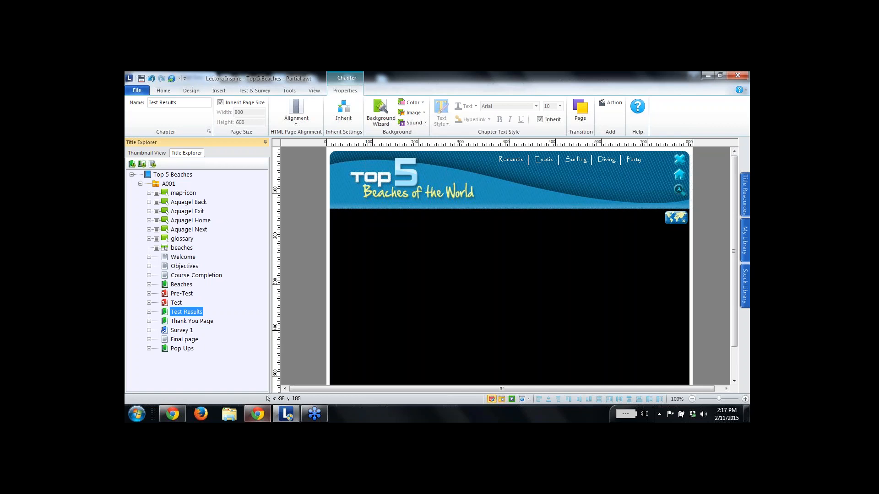
Switch to the Chrome presentation and advance it to the Thank You page.
click(258, 415)
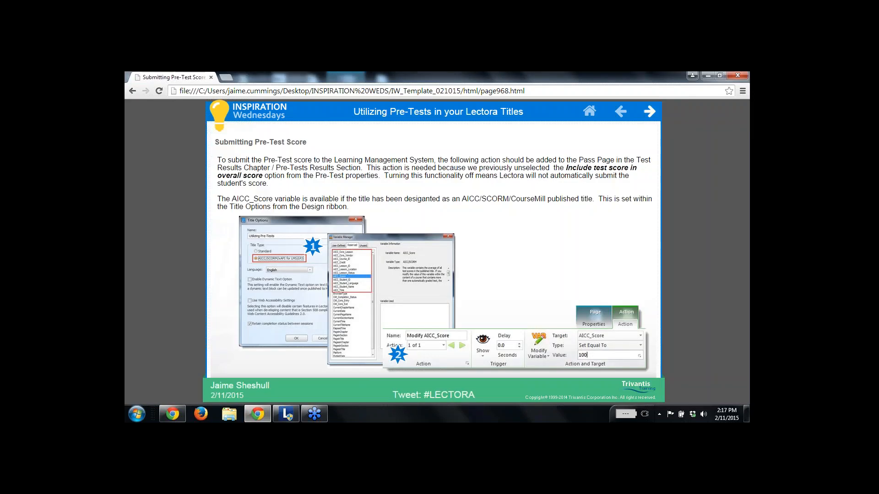
click(649, 112)
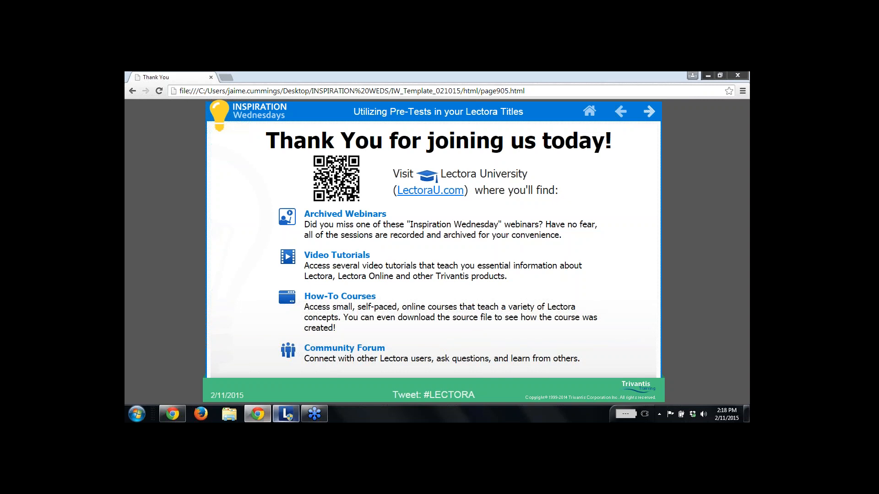
Switch to Lectora and examine the reserved Pre_Test_Score and Test_Score variables in the Variable Manager, then close it.
click(286, 414)
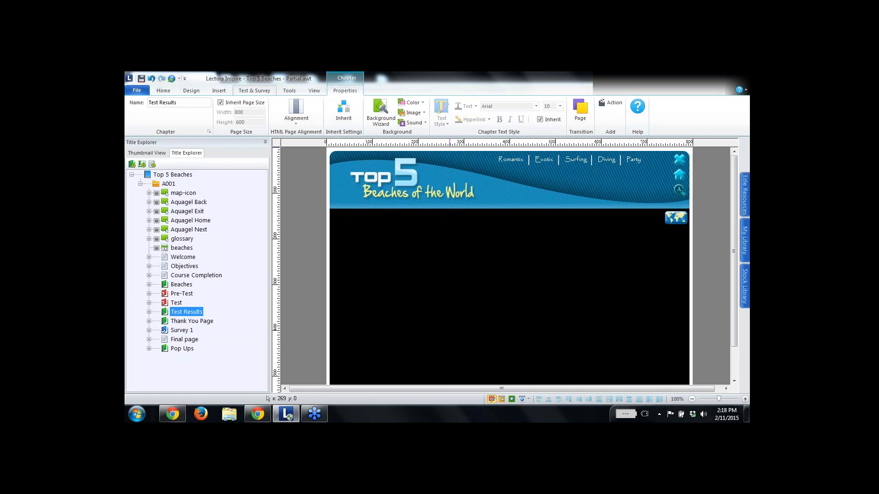
click(289, 91)
click(330, 112)
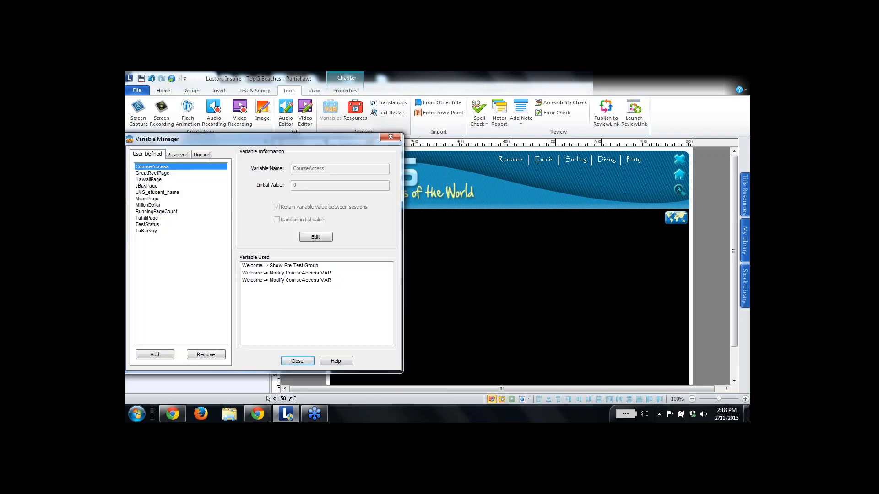
drag(266, 139, 389, 119)
click(301, 135)
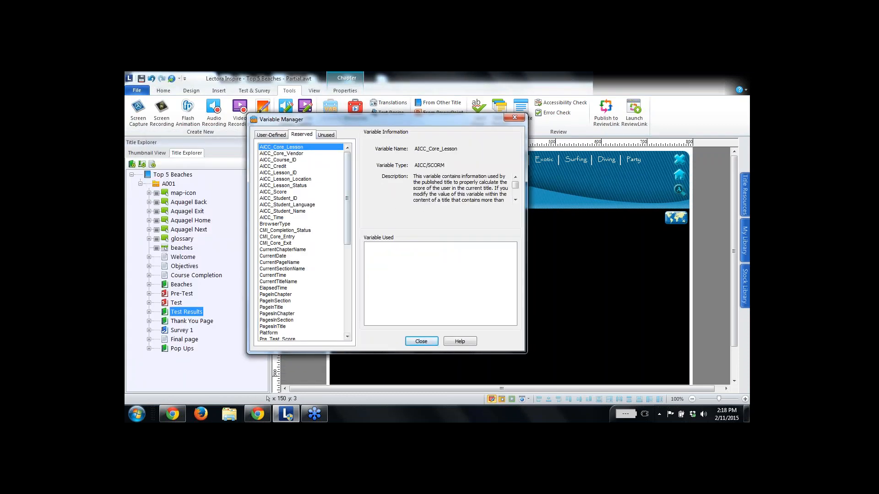
drag(348, 197, 347, 275)
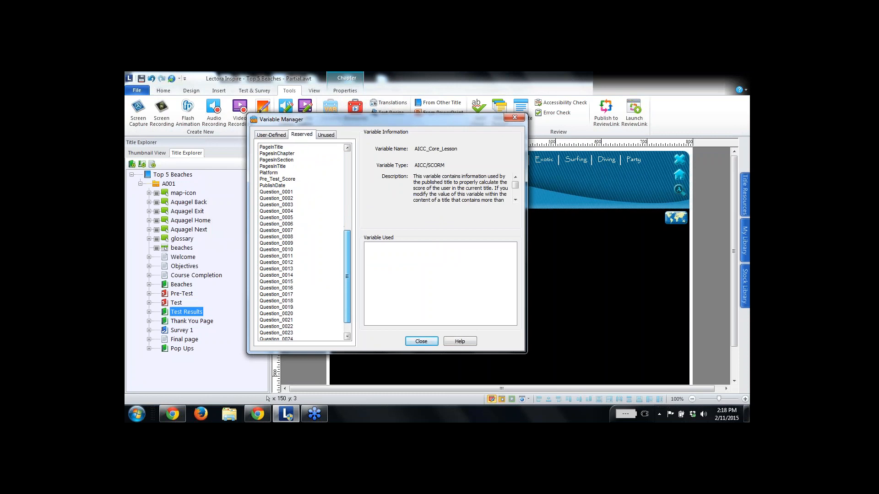
click(277, 179)
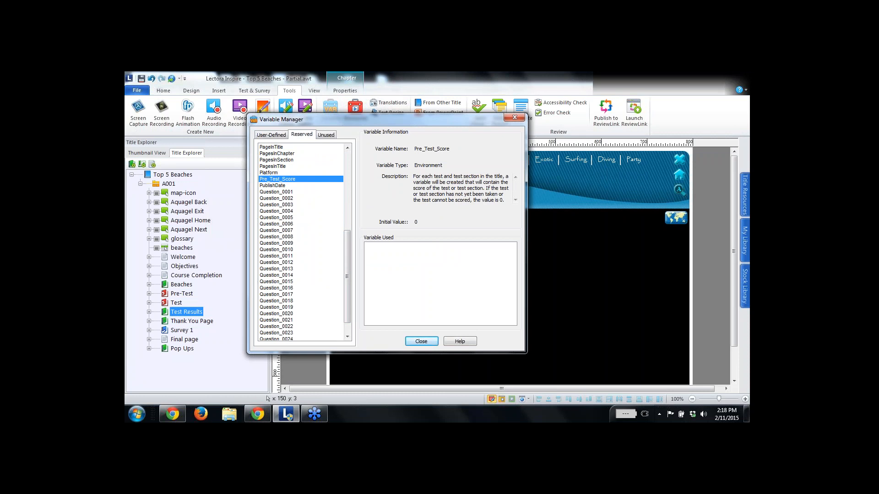
scroll(302, 242, down, 1)
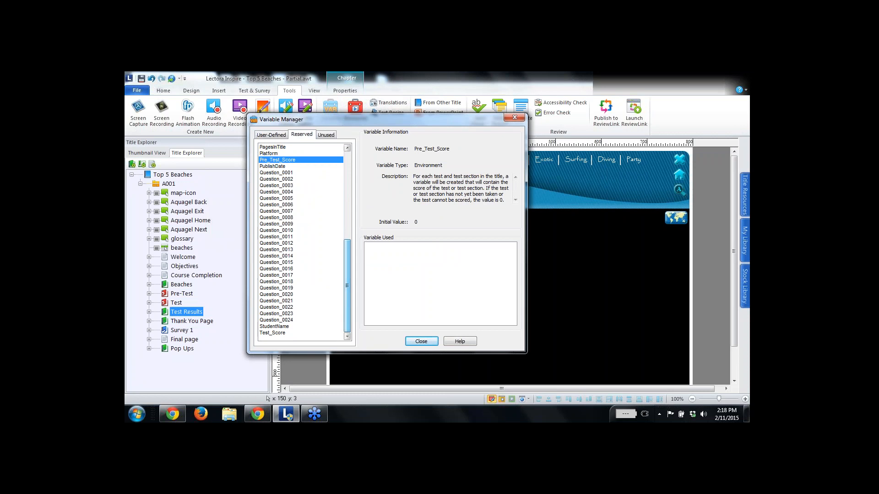
click(273, 333)
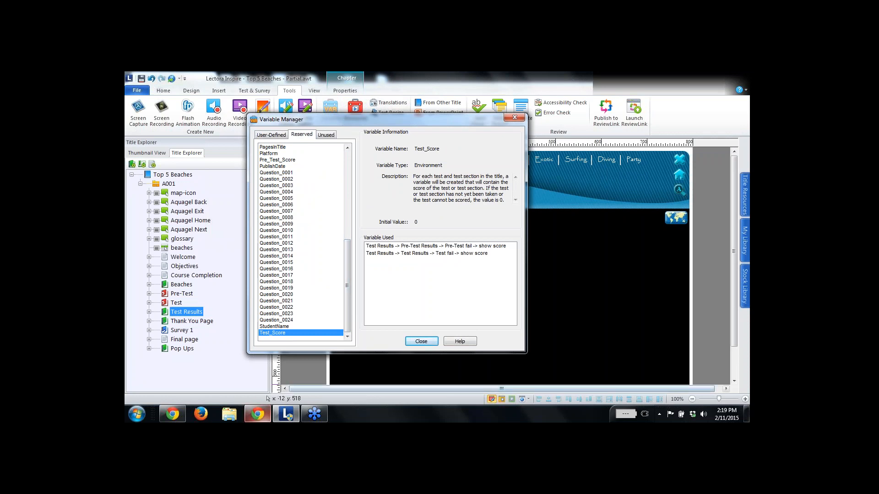
click(258, 414)
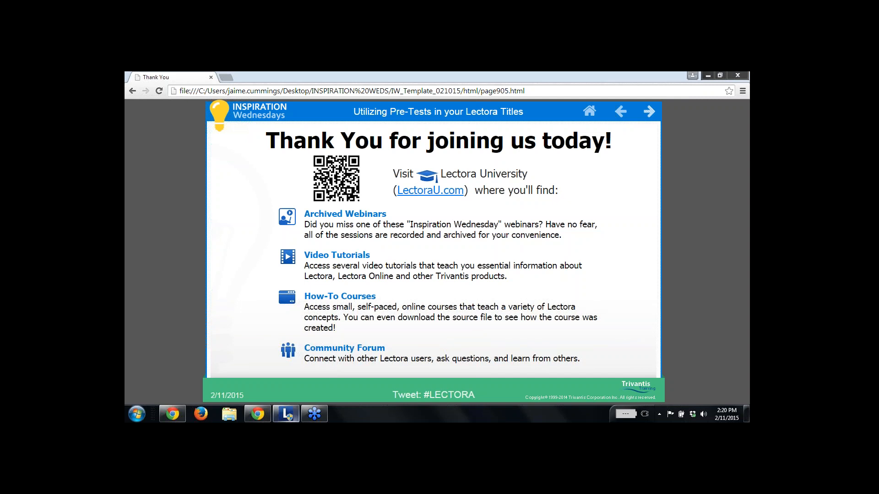
click(286, 414)
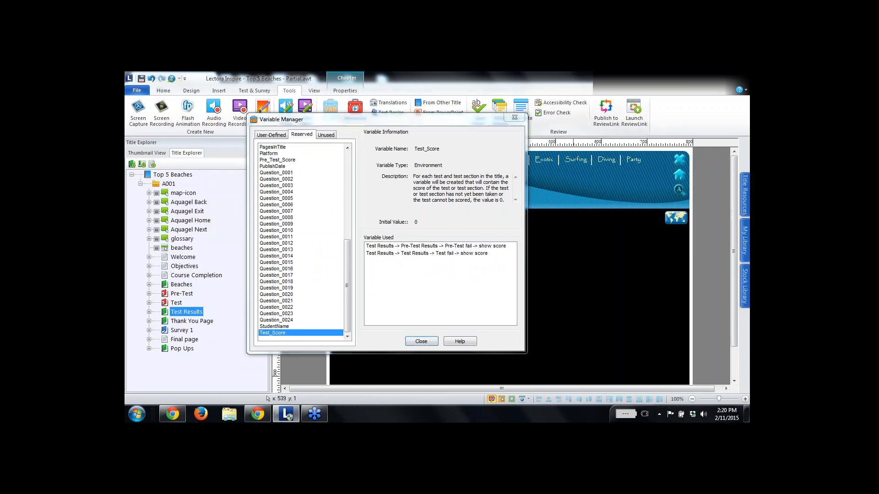
click(514, 117)
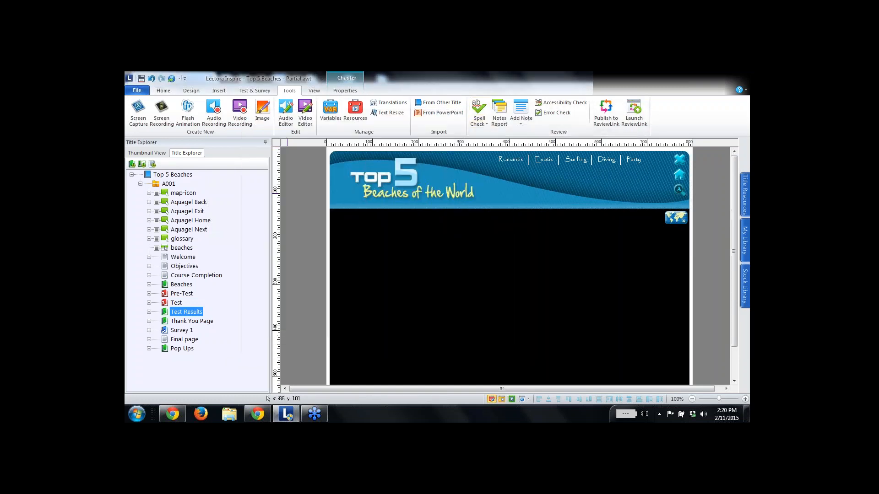
Review the Pre-Test's pass and fail targets and its results settings, and return to the Chrome presentation.
double_click(182, 293)
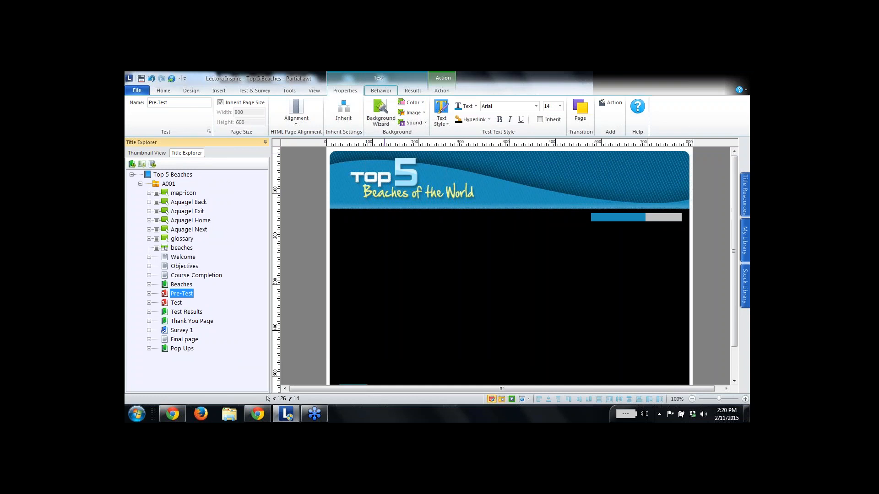
click(381, 91)
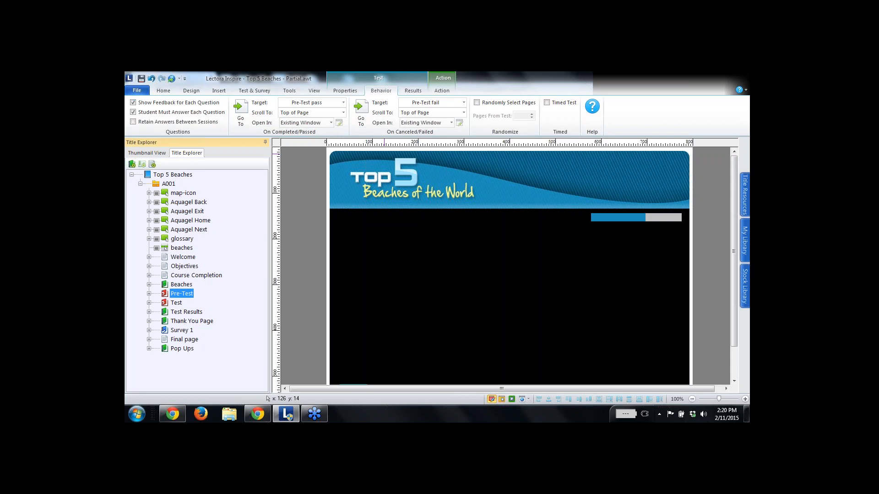
click(311, 103)
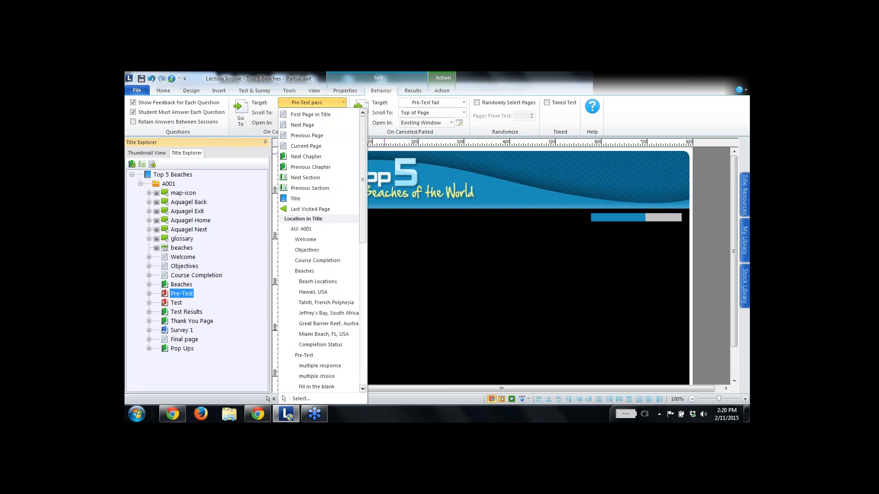
click(433, 102)
click(432, 103)
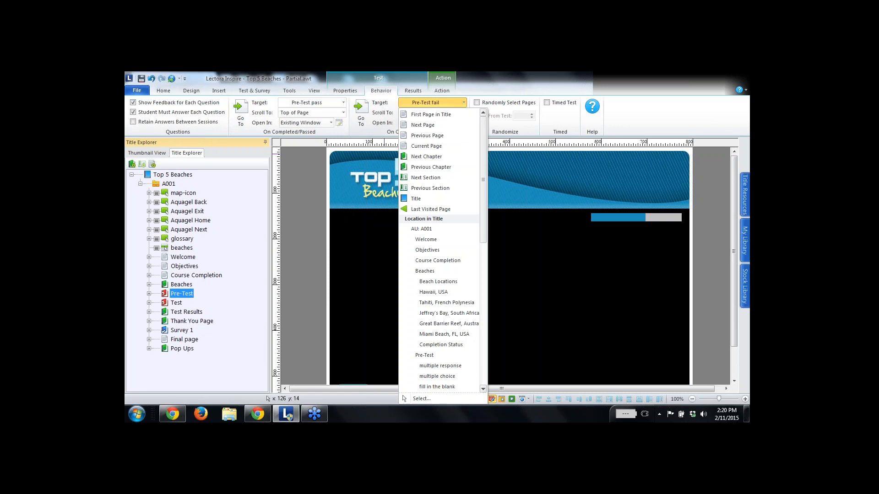
click(433, 102)
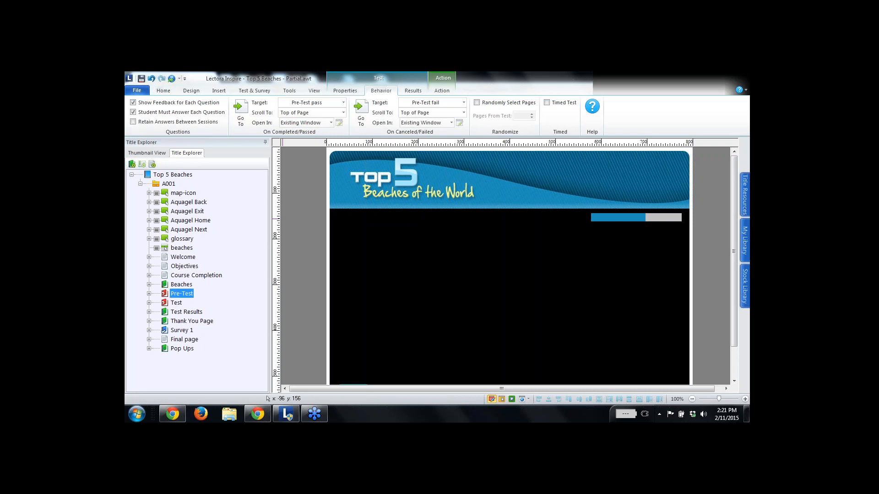
click(413, 90)
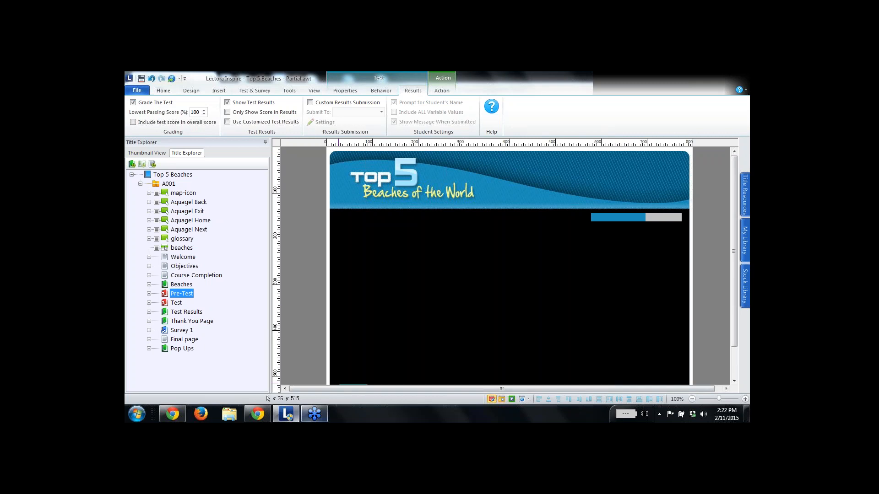
click(257, 414)
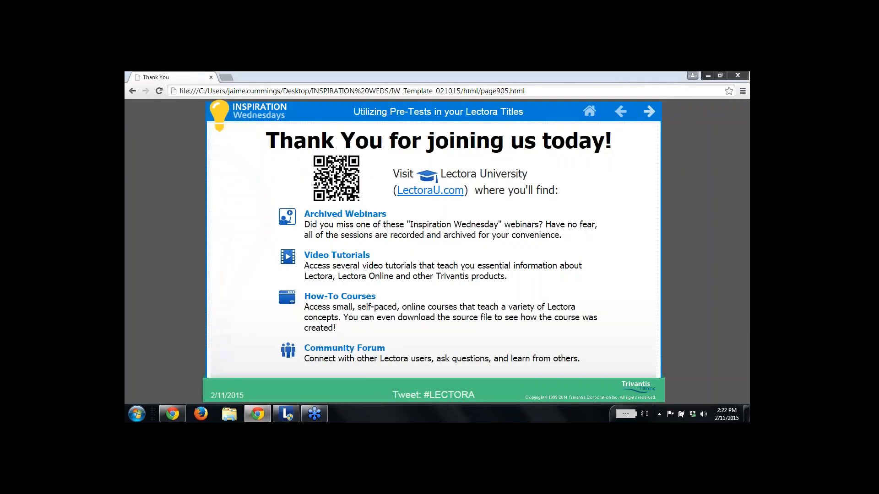